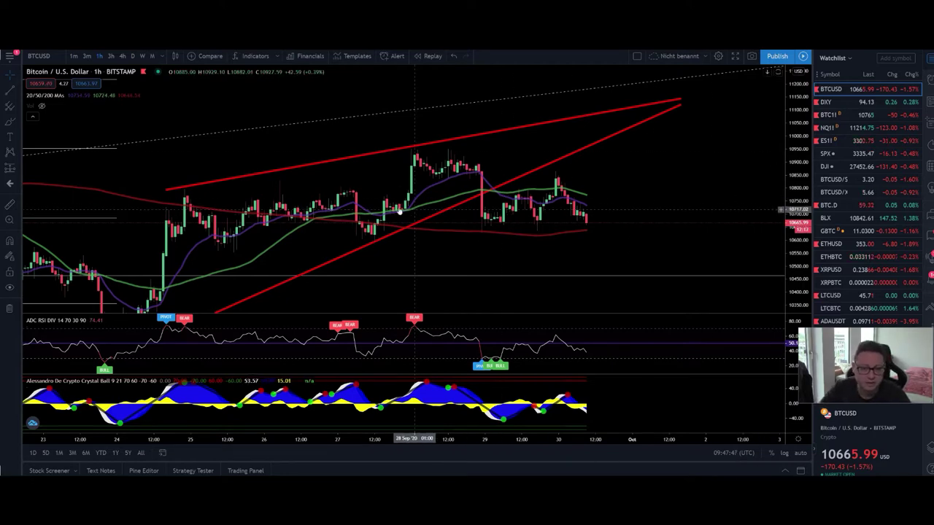
Examine the hourly BTCUSD chart around the red rising wedge and the recent price action after it
scroll(613, 161, down, 5)
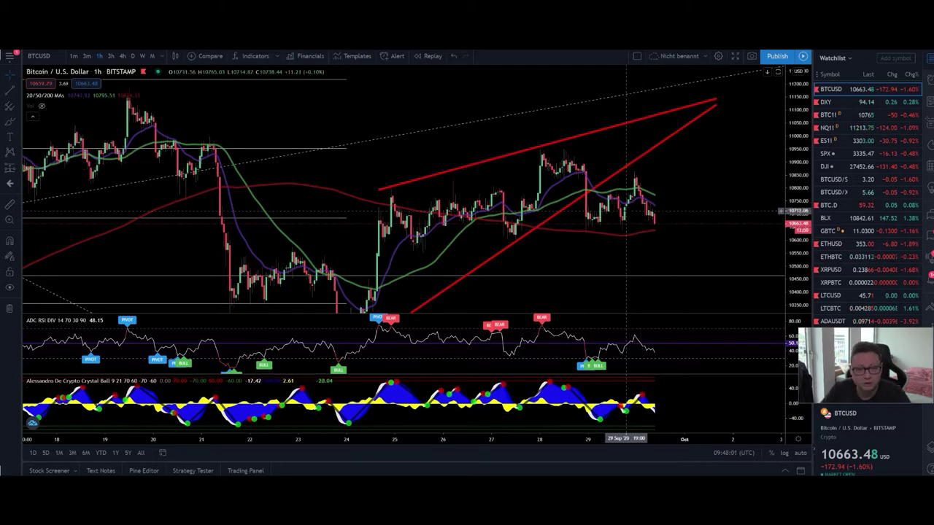
scroll(626, 210, up, 3)
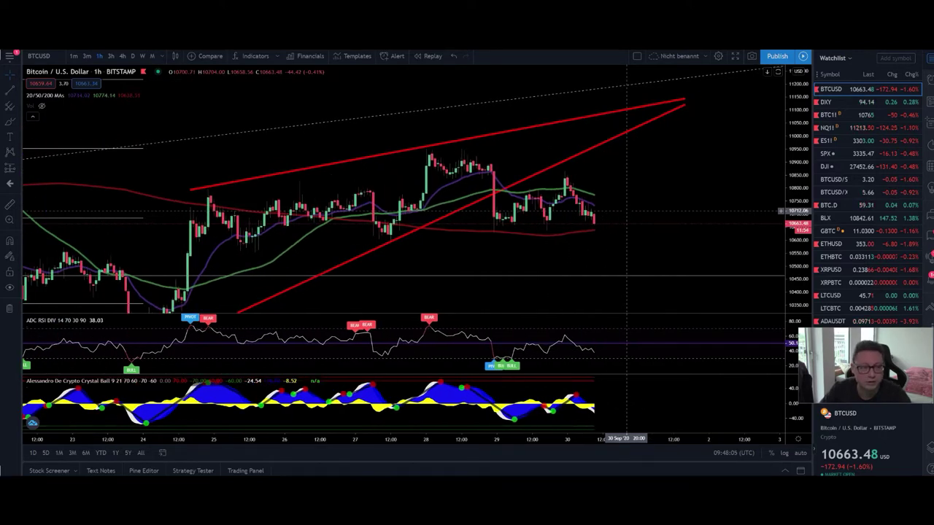
drag(626, 211, 629, 169)
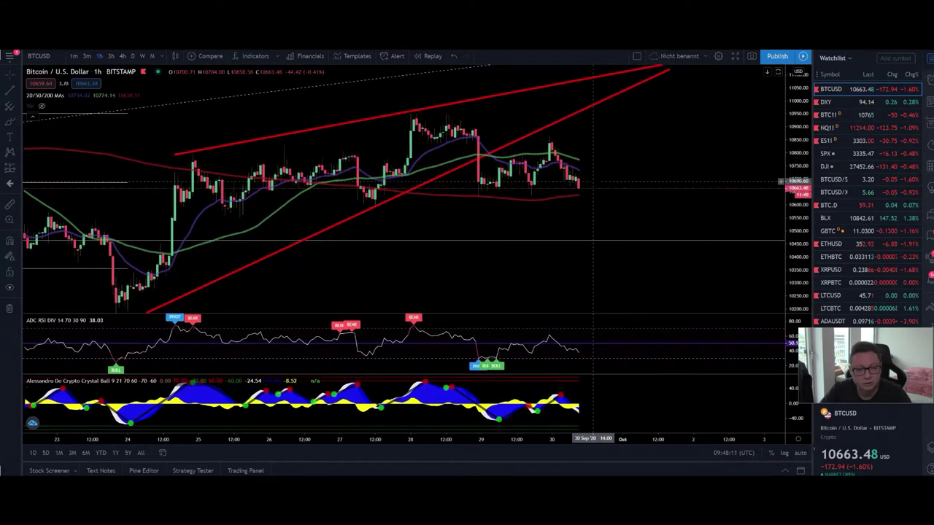
drag(651, 168, 595, 141)
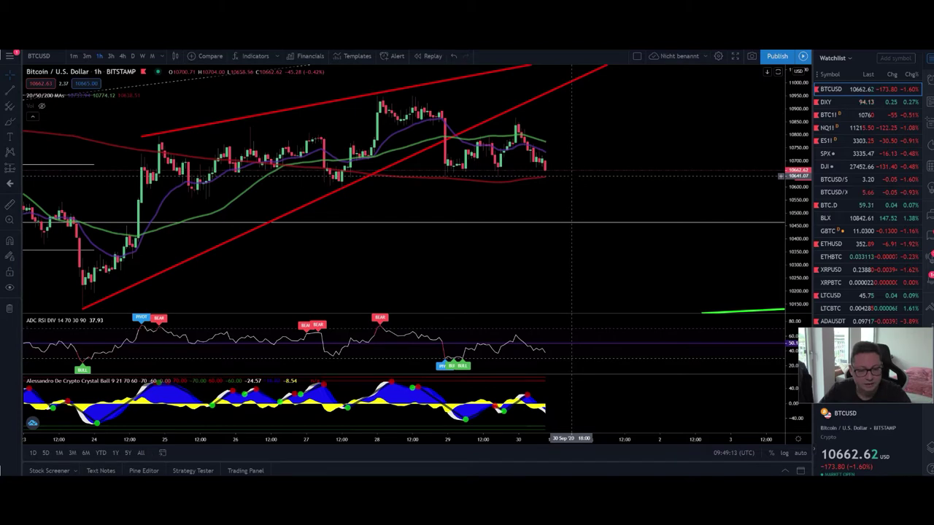
Check the hourly BTCUSD Perpetual chart on Bybit over a wider time span and return to the TradingView chart
key(alt+Tab)
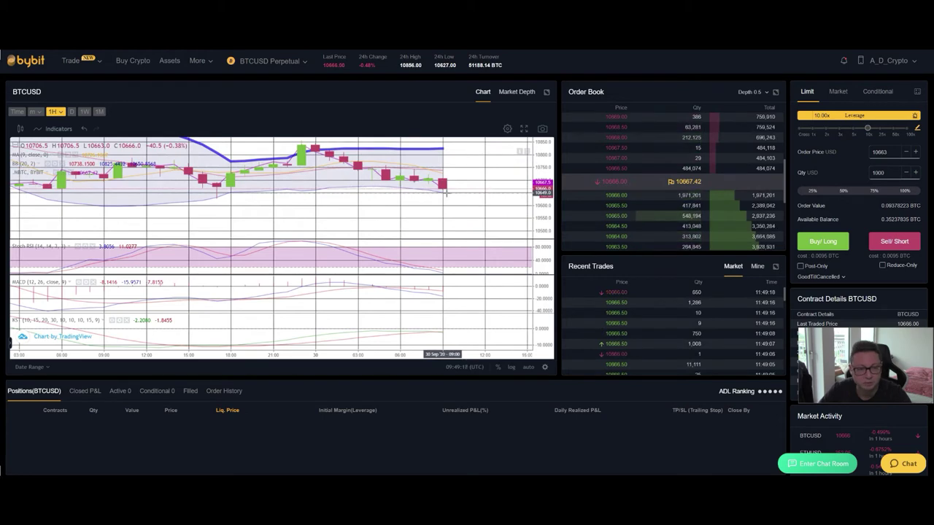
scroll(447, 192, down, 5)
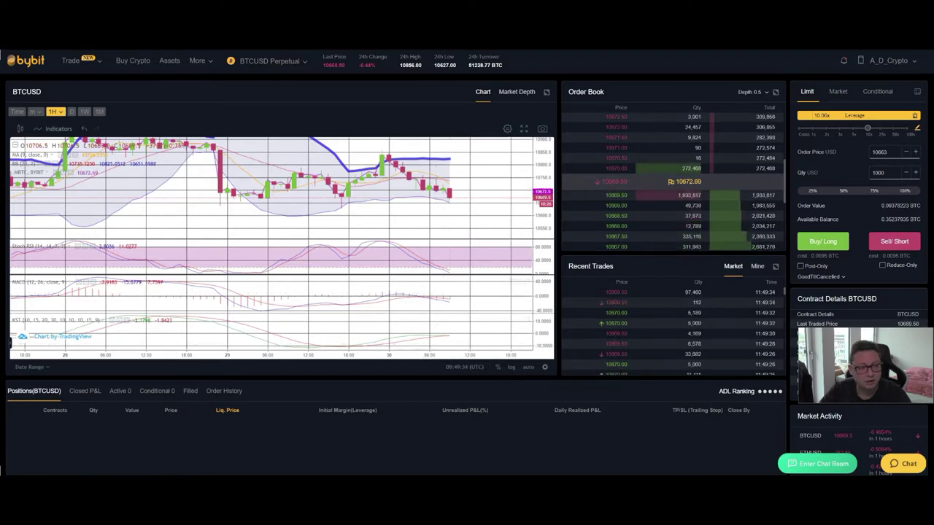
key(alt+Tab)
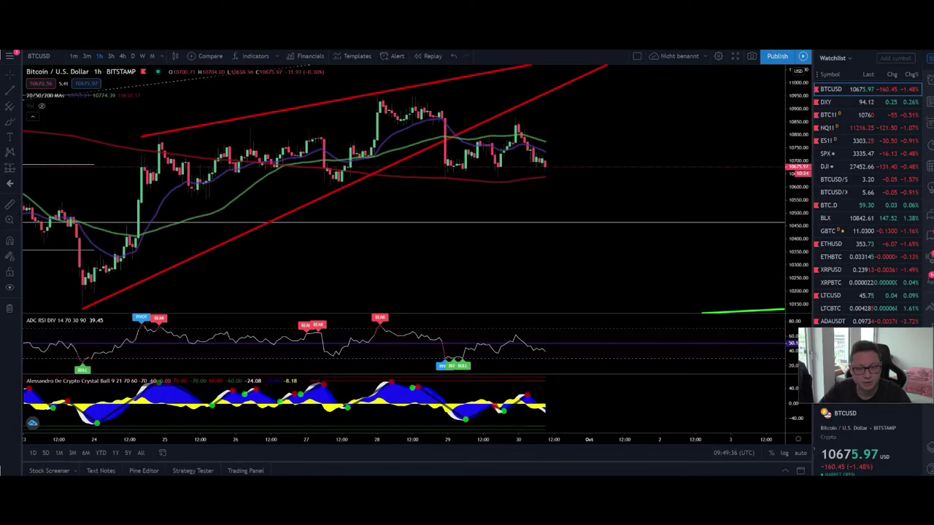
Open the hourly DXY chart from the watchlist and examine its latest candles against the moving averages
click(857, 104)
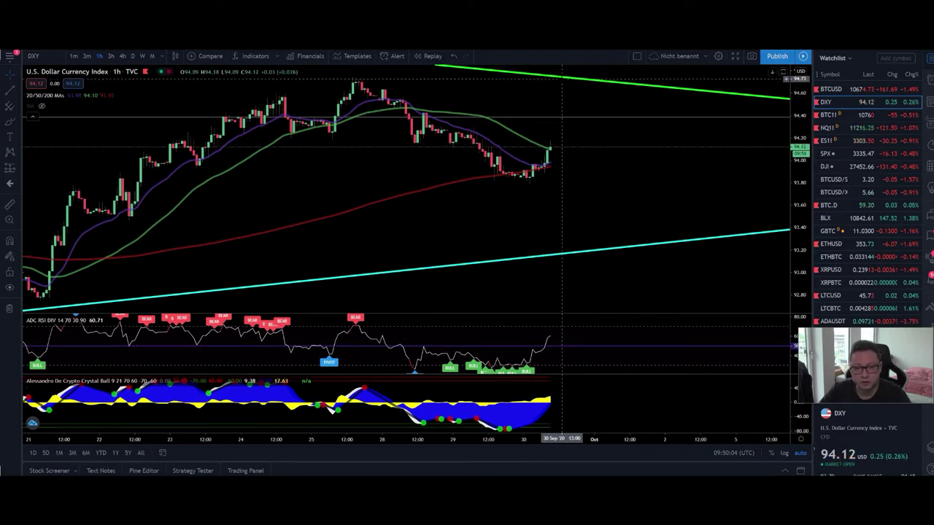
drag(607, 163, 698, 204)
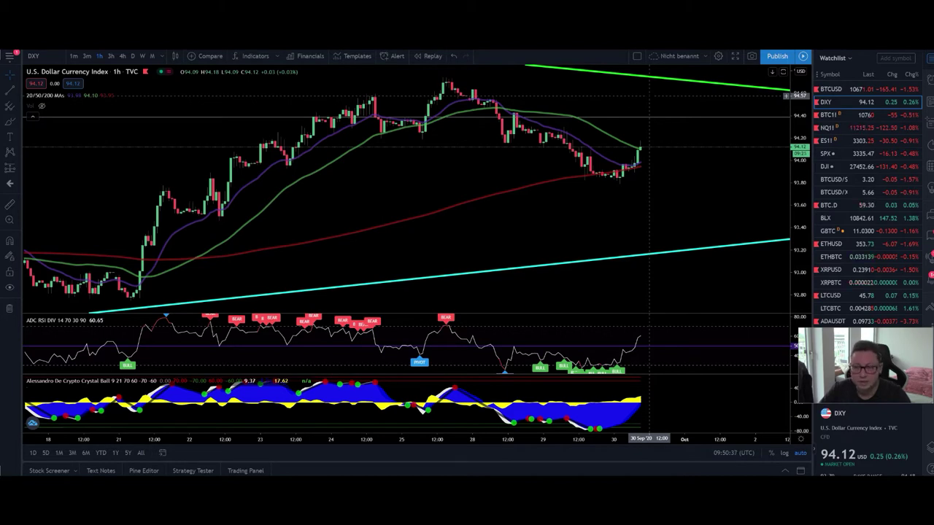
Show BTCUSD on the 4-hour timeframe and examine price against the red wedge, Fibonacci levels and green and red trendlines
key(Up)
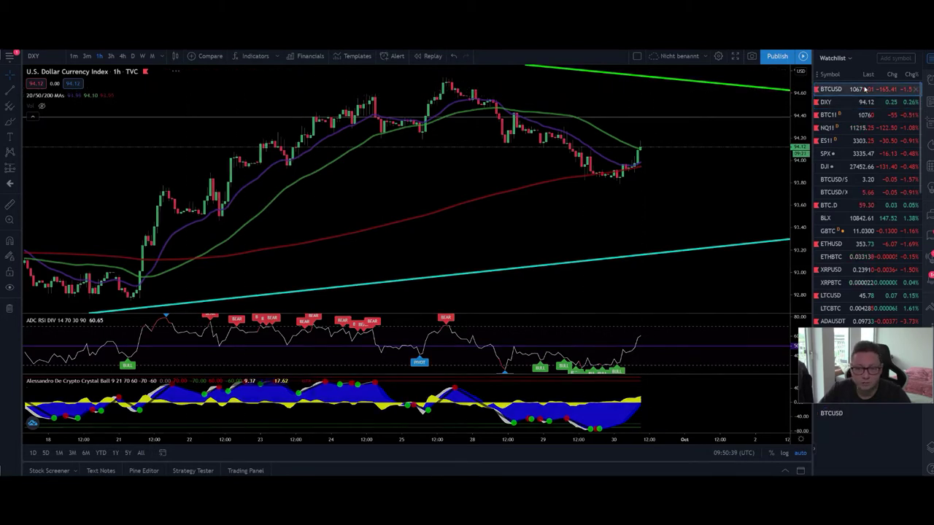
click(122, 56)
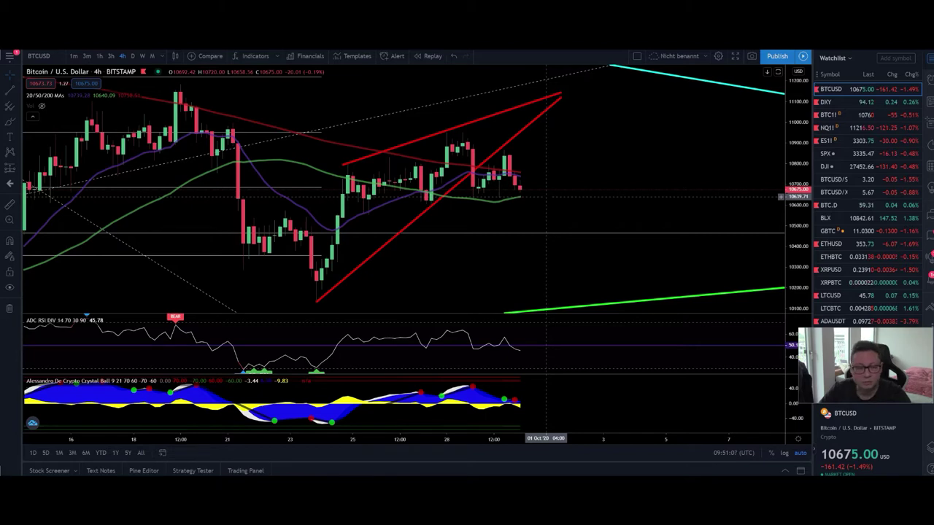
scroll(546, 197, down, 5)
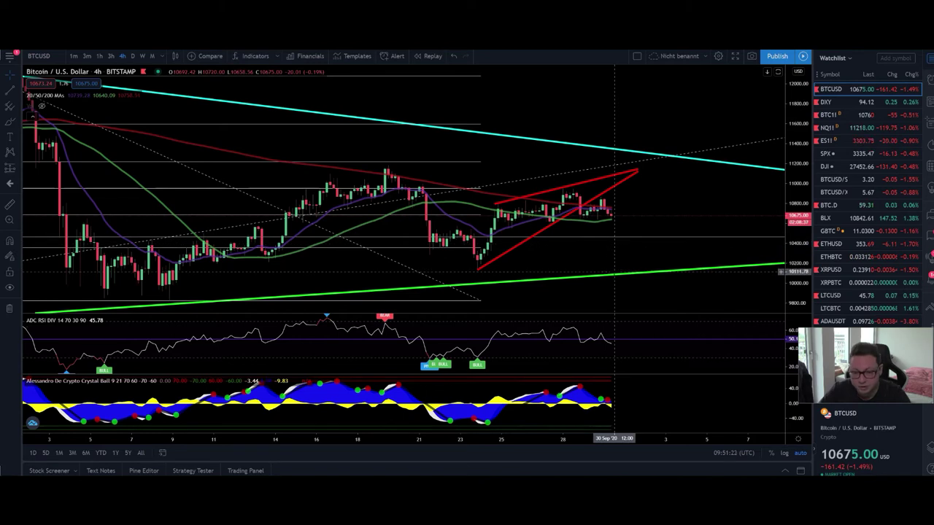
scroll(614, 272, down, 4)
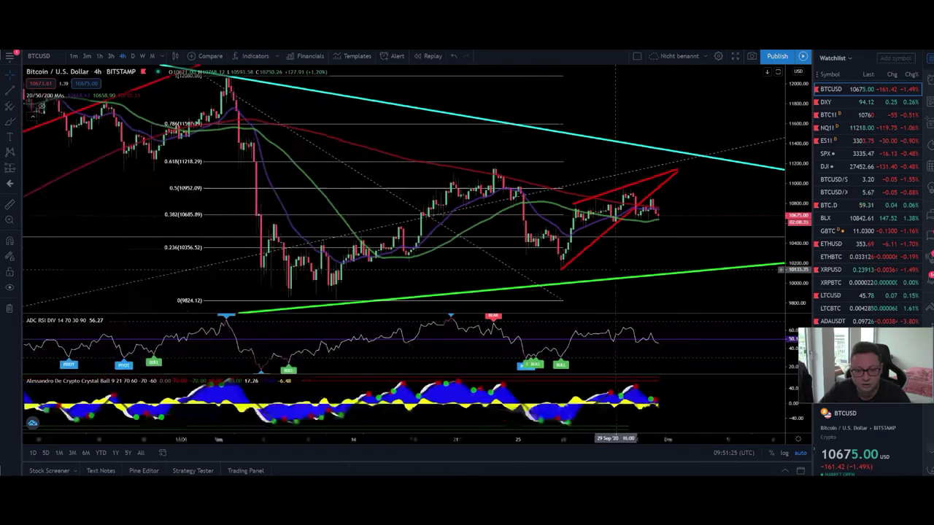
drag(697, 271, 544, 214)
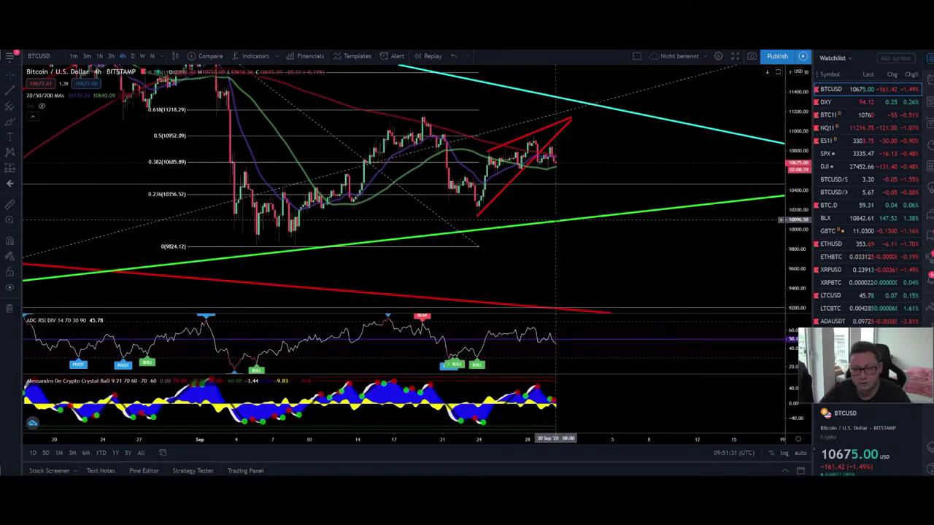
drag(583, 317, 586, 256)
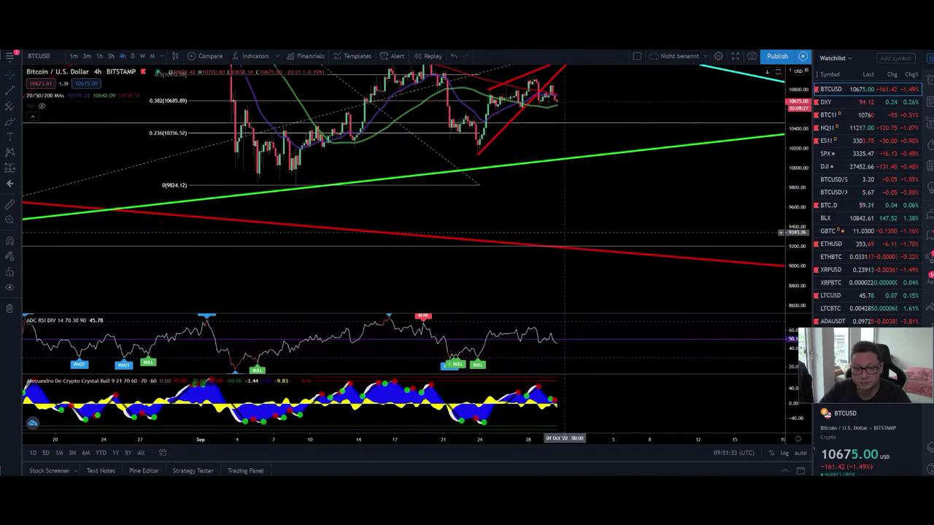
drag(633, 191, 669, 265)
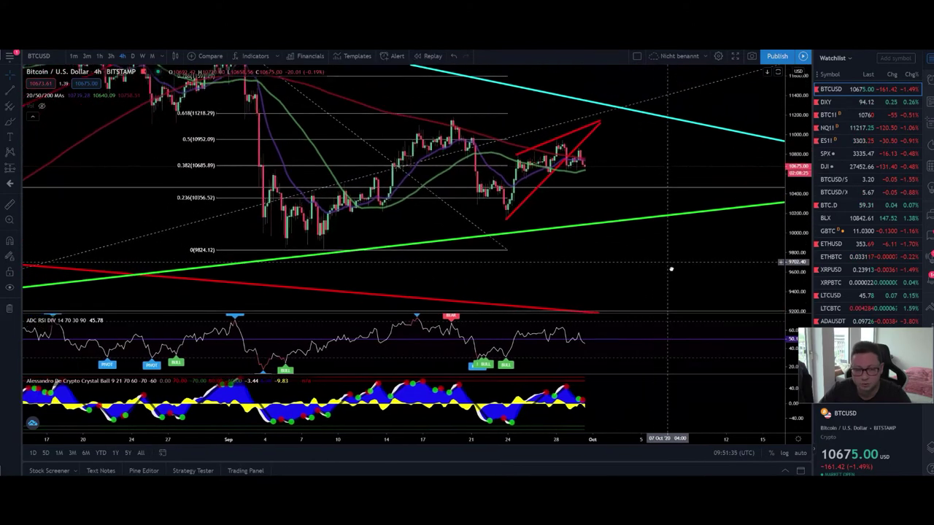
drag(647, 165, 640, 153)
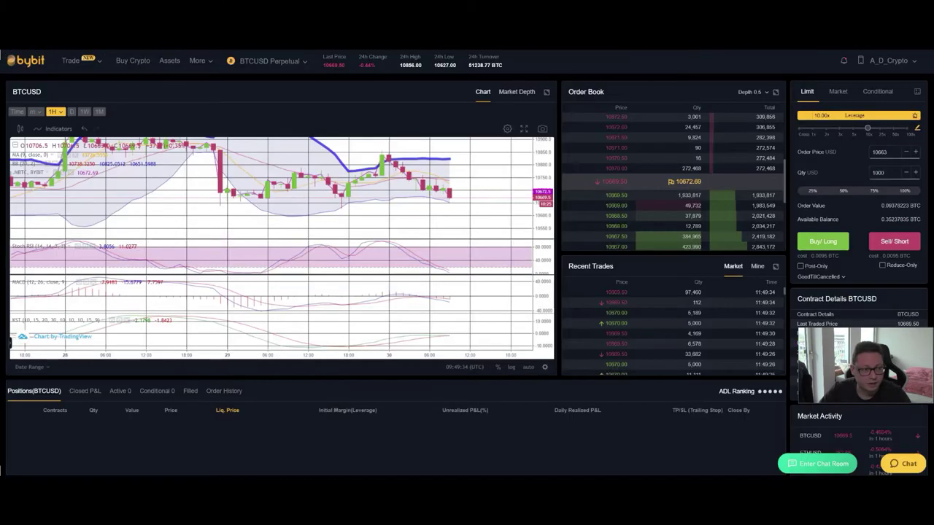
Change the hourly interval of the BTCUSD Perpetual chart on Bybit to compare its indicators
click(55, 112)
click(52, 170)
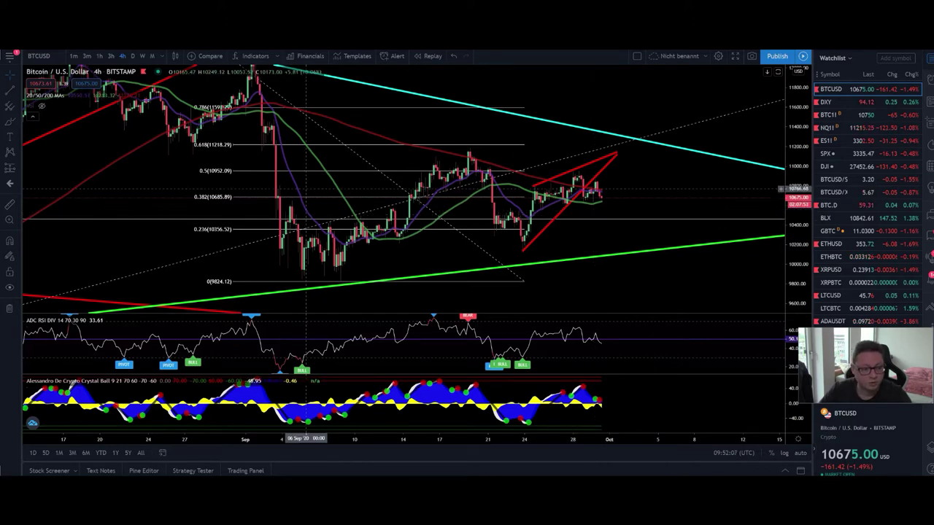
Open DXY on the 4-hour timeframe in TradingView and examine price between the green falling trendline and the cyan rising trendline
click(857, 104)
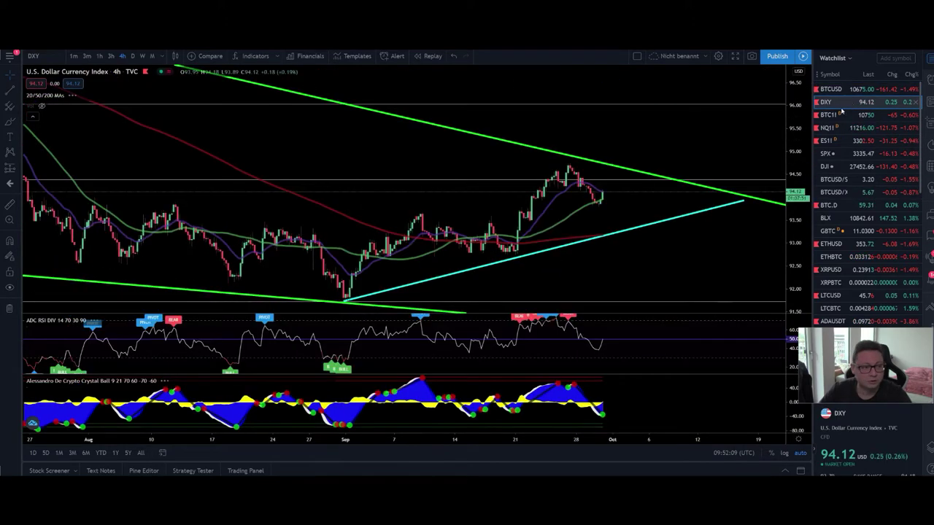
scroll(307, 197, up, 3)
scroll(307, 197, up, 3)
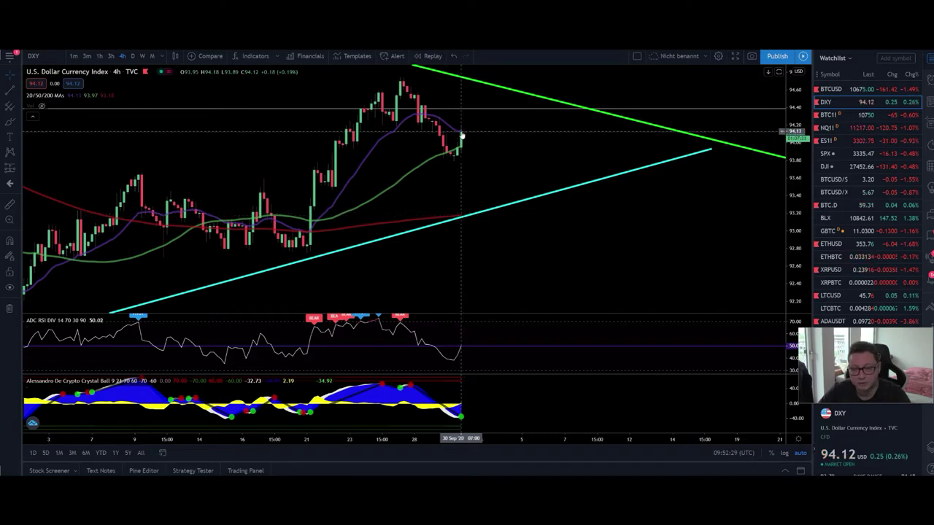
scroll(461, 136, down, 3)
scroll(548, 146, down, 3)
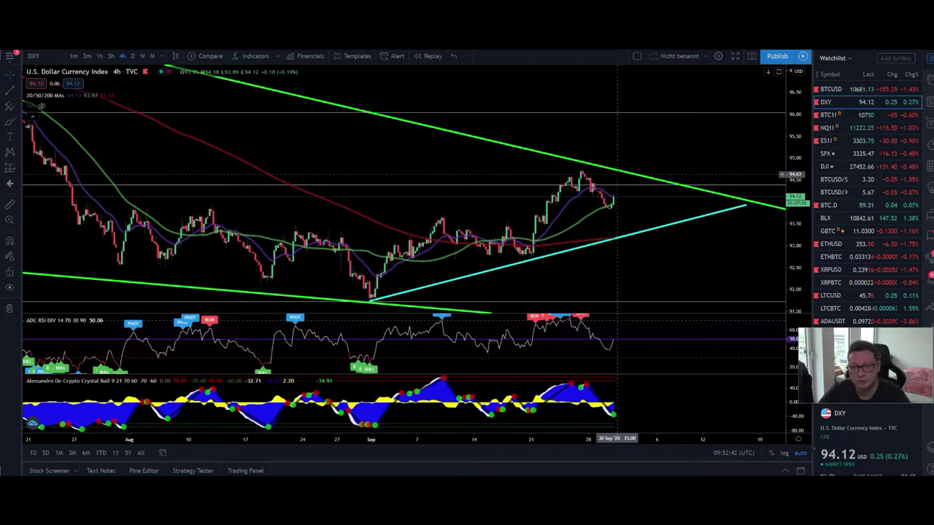
scroll(700, 190, down, 4)
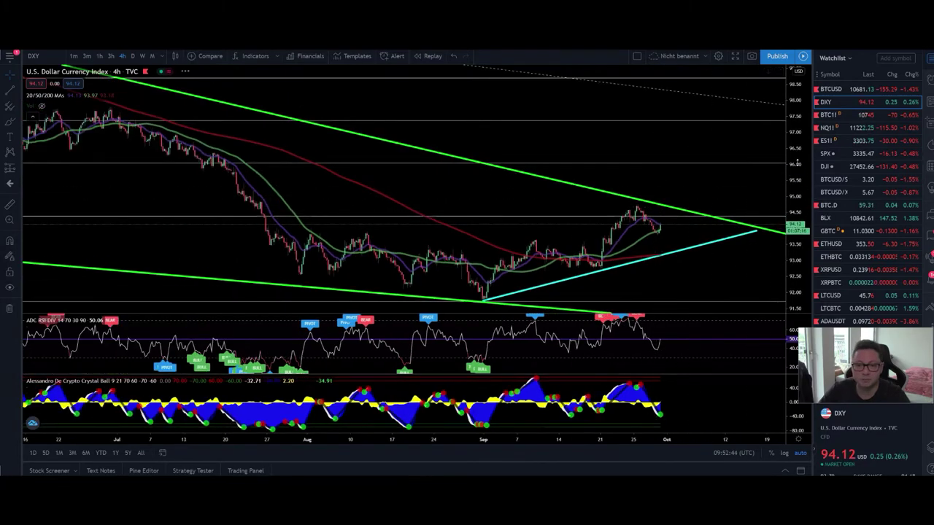
scroll(705, 200, down, 5)
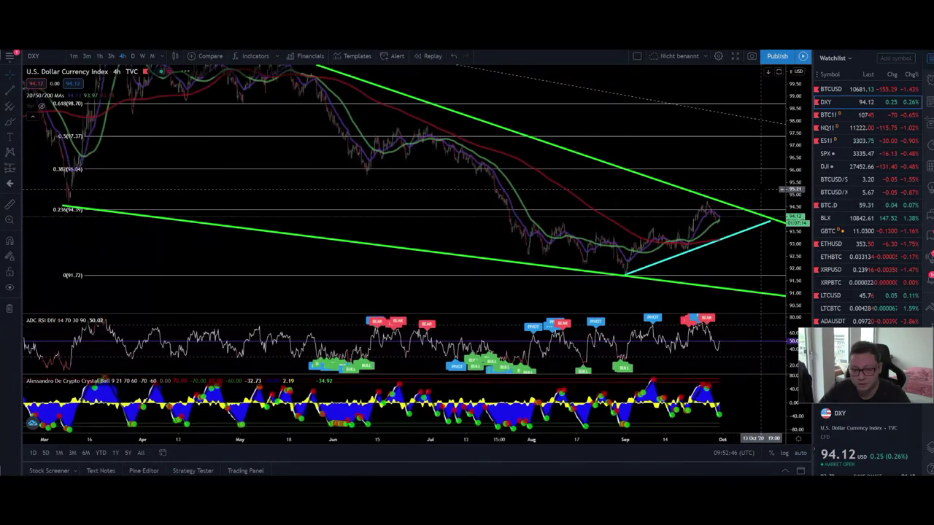
drag(704, 200, 652, 212)
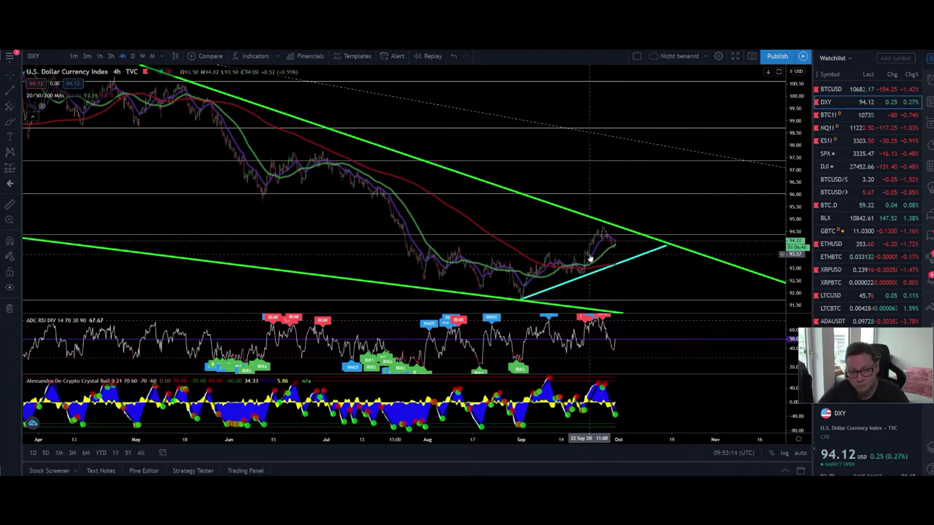
scroll(589, 257, up, 2)
drag(589, 257, 515, 246)
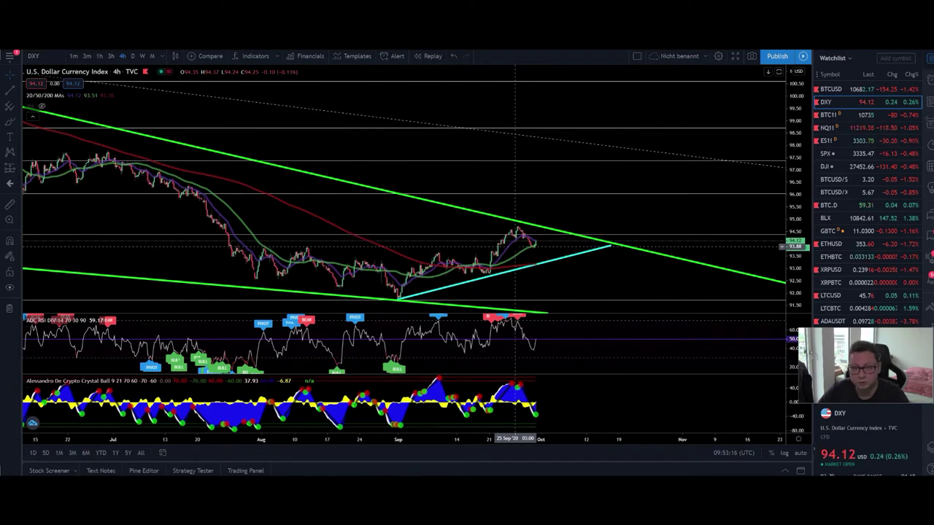
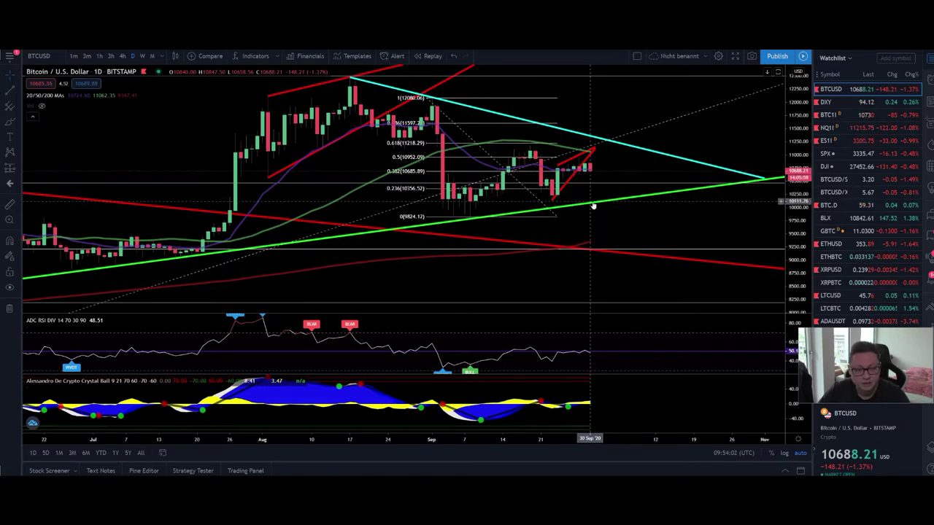
Examine the daily BTCUSD chart back to March against its long-term trendlines, Fibonacci levels and moving averages
scroll(594, 205, down, 5)
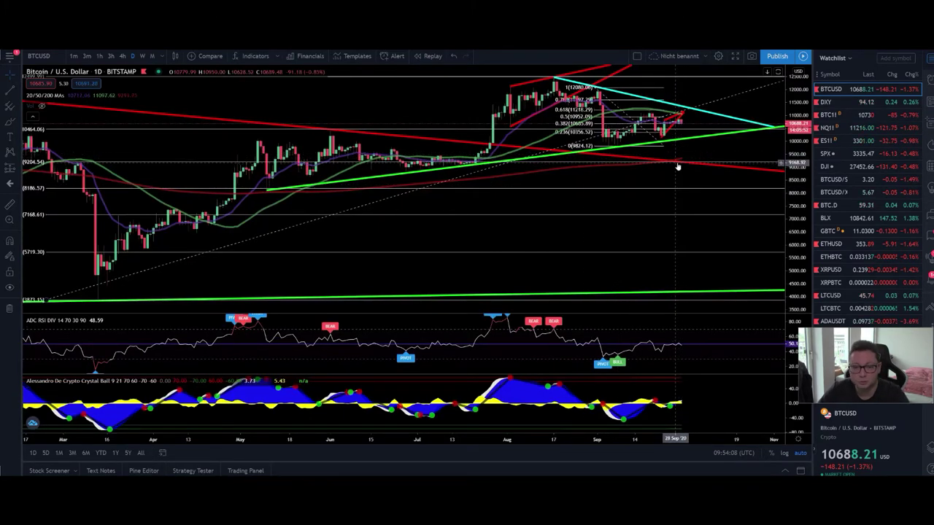
scroll(617, 205, up, 3)
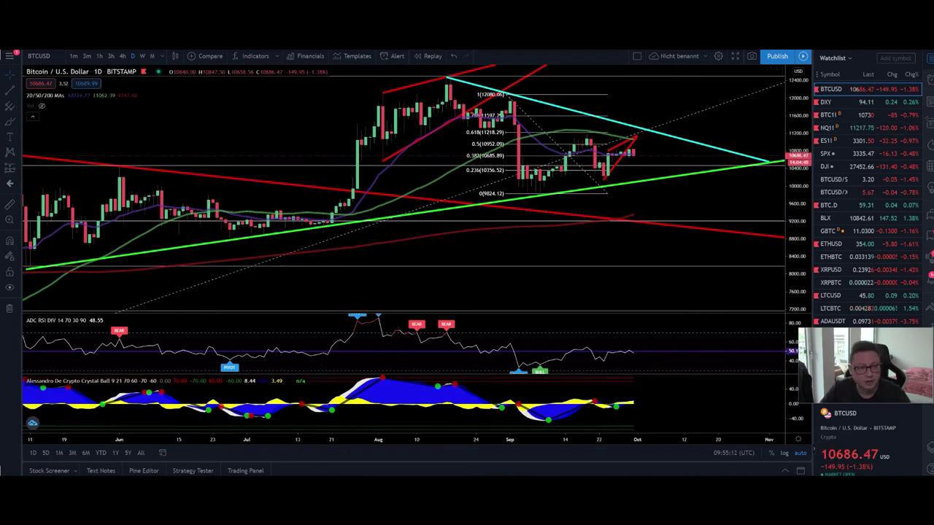
Switch to Bybit and set the BTCUSD Perpetual chart to the daily interval
key(ctrl+Tab)
click(73, 112)
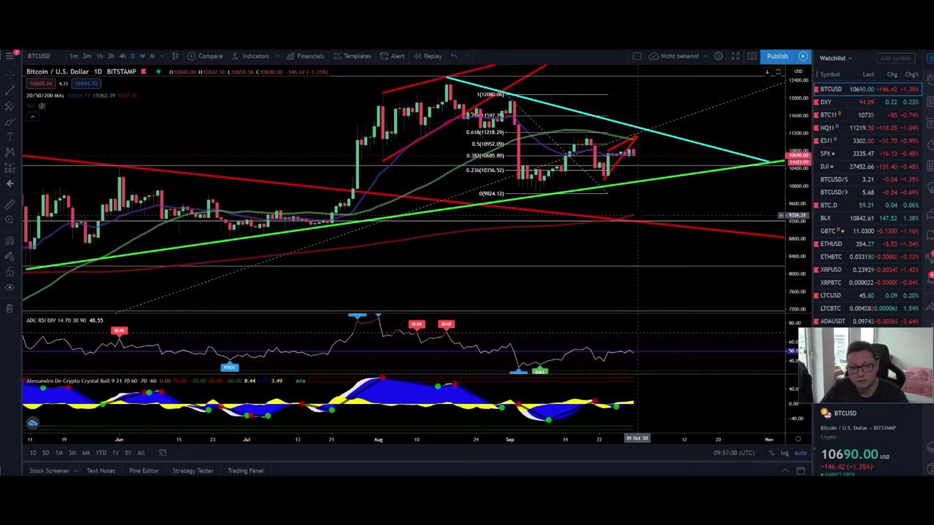
Examine the daily BTCUSD chart in TradingView around the red descending line, the 200-day moving average and the green rising support
drag(656, 212, 645, 213)
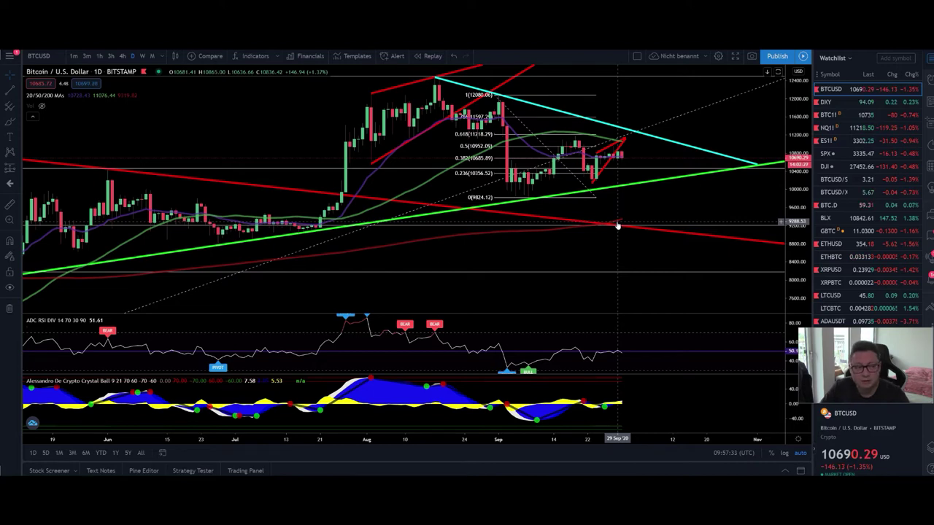
scroll(617, 225, down, 3)
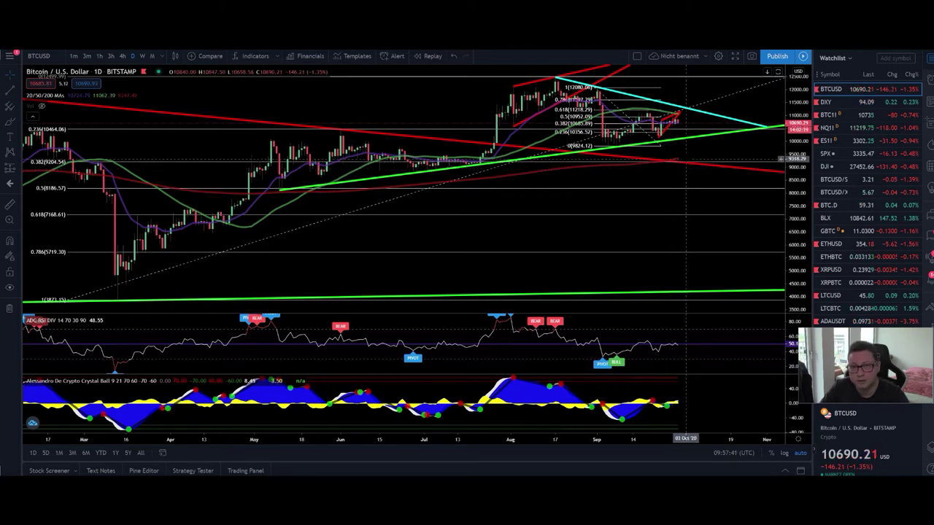
scroll(683, 161, up, 3)
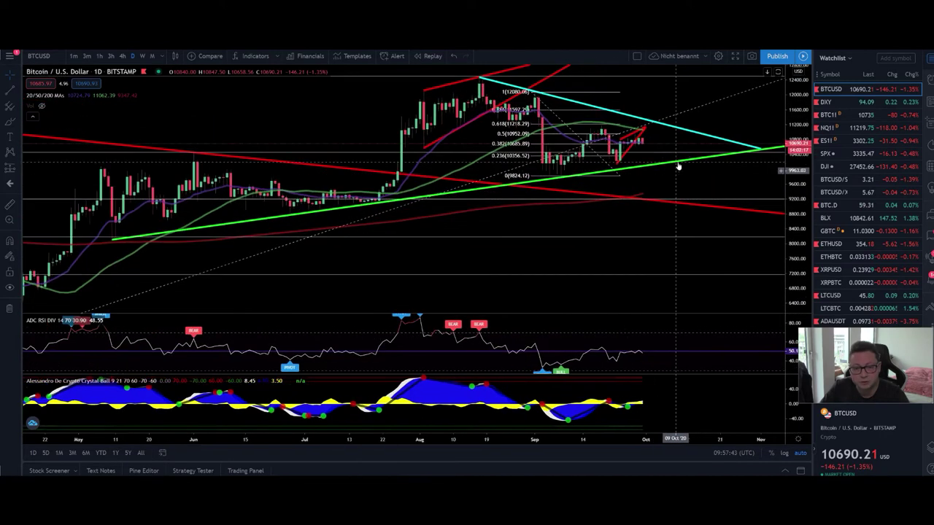
scroll(667, 173, up, 2)
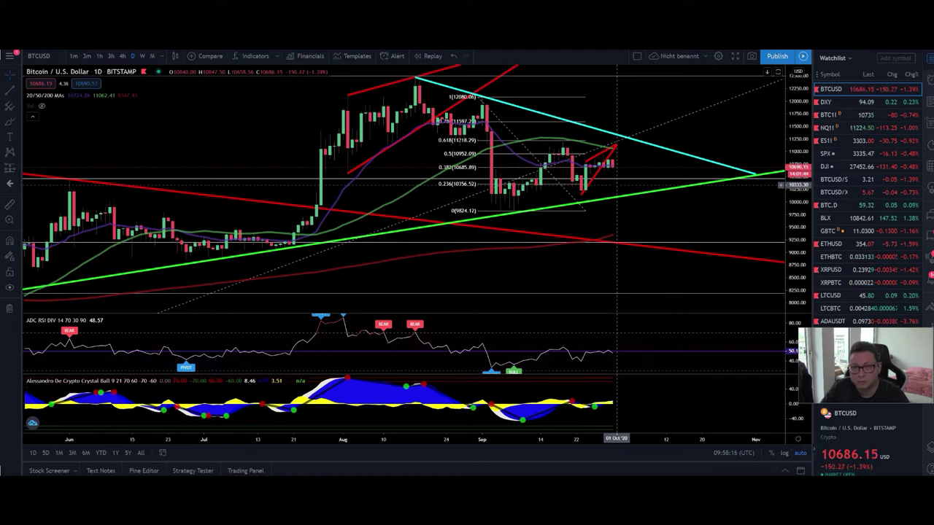
scroll(616, 184, down, 2)
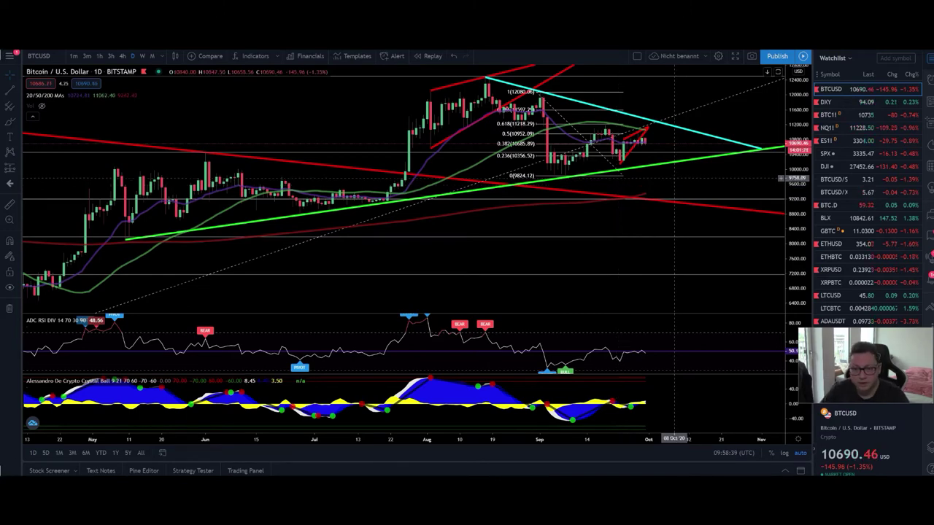
Open the daily DXY chart from the watchlist
click(872, 104)
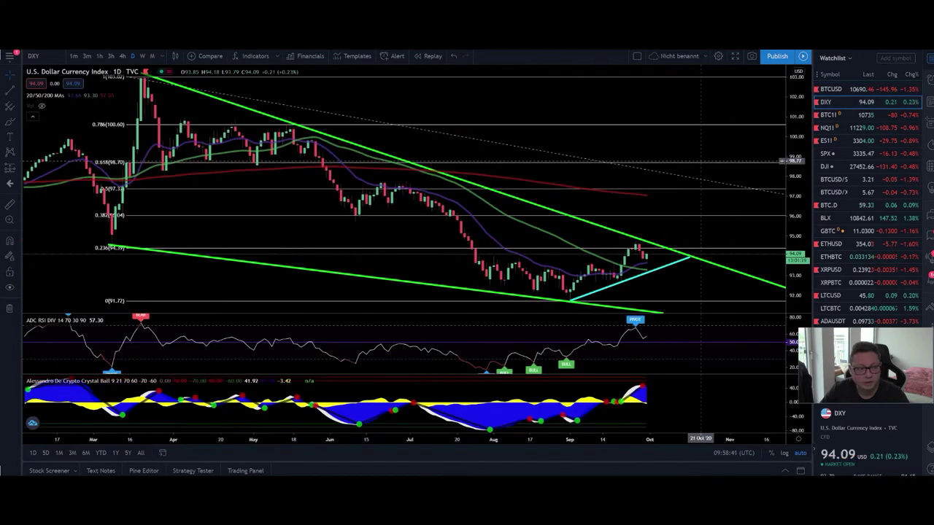
Examine the daily DXY chart around the falling green wedge, the short cyan rising support and the moving averages
scroll(458, 203, up, 2)
scroll(459, 201, up, 2)
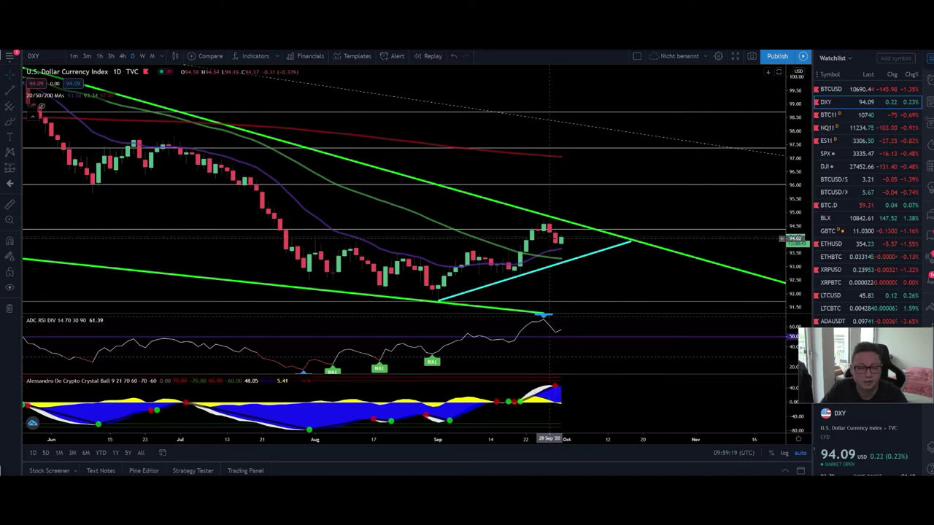
drag(794, 266, 734, 188)
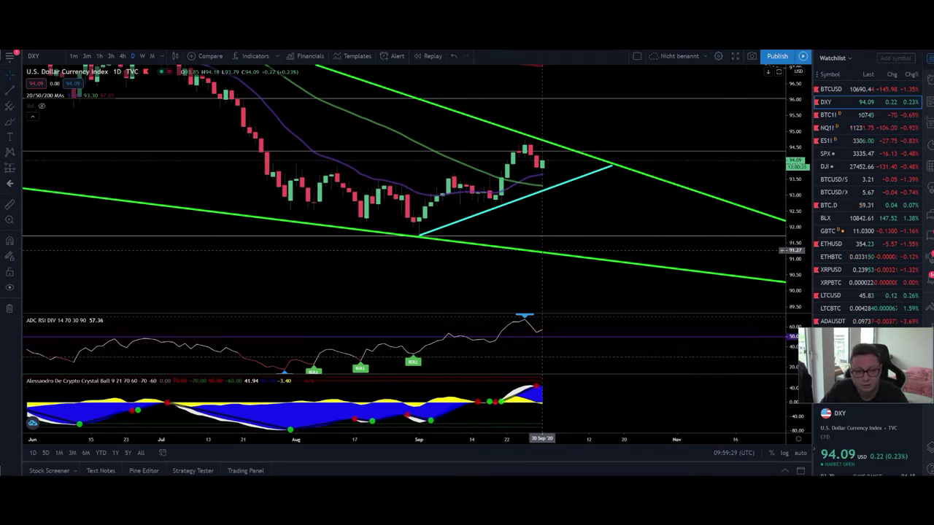
drag(605, 202, 619, 217)
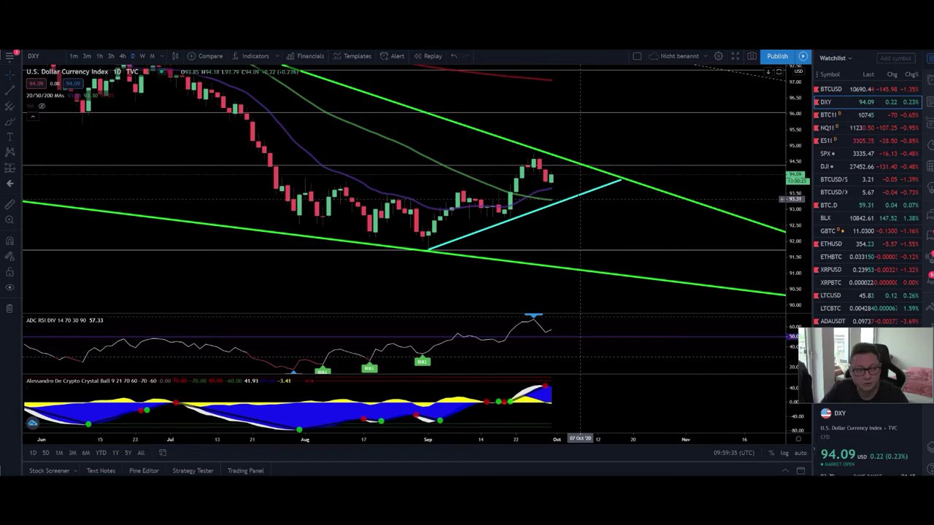
drag(613, 215, 660, 234)
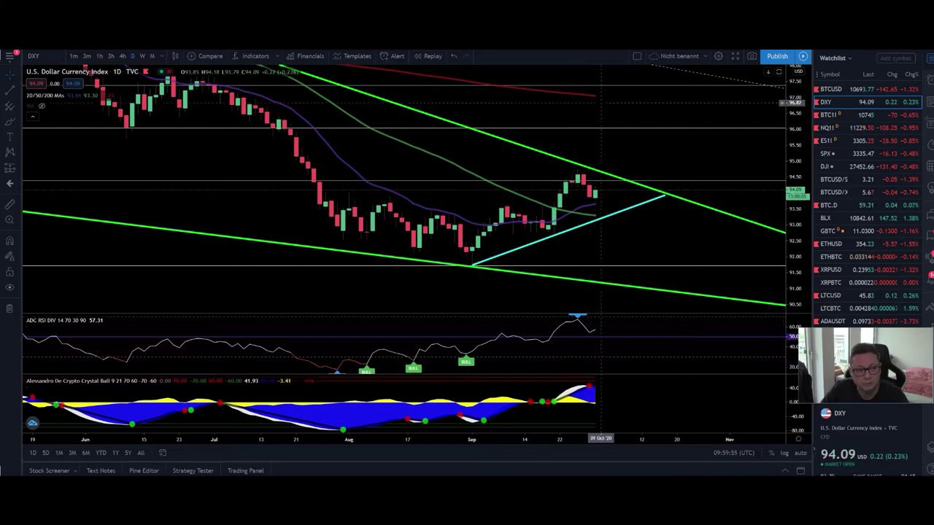
drag(681, 239, 553, 210)
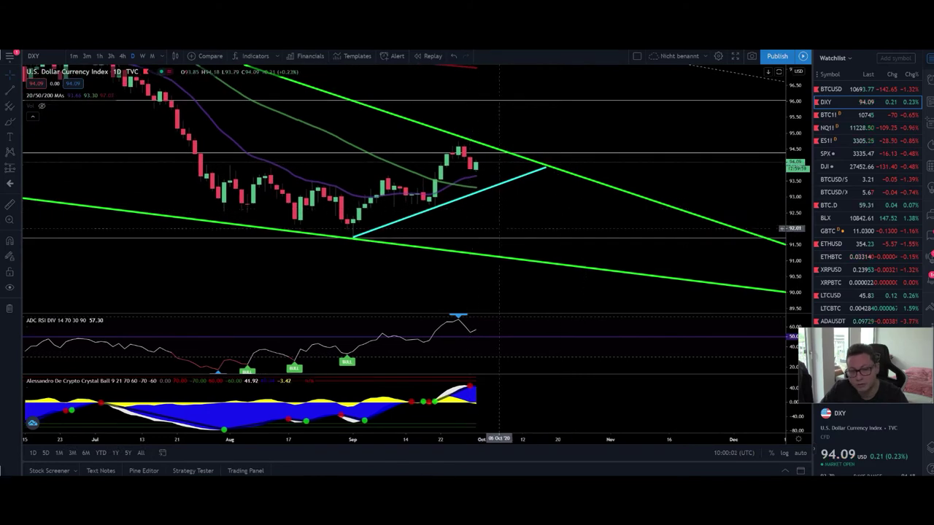
scroll(657, 248, down, 5)
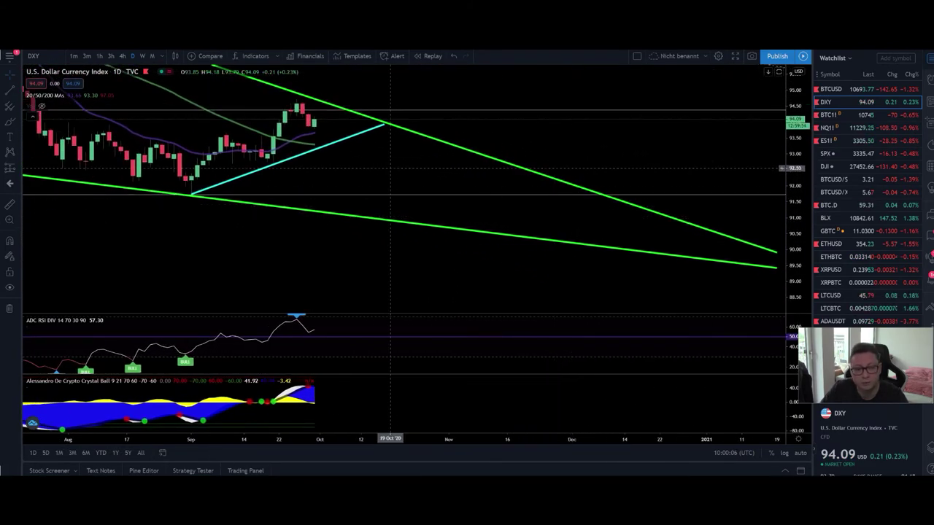
drag(428, 115, 483, 155)
drag(359, 180, 452, 197)
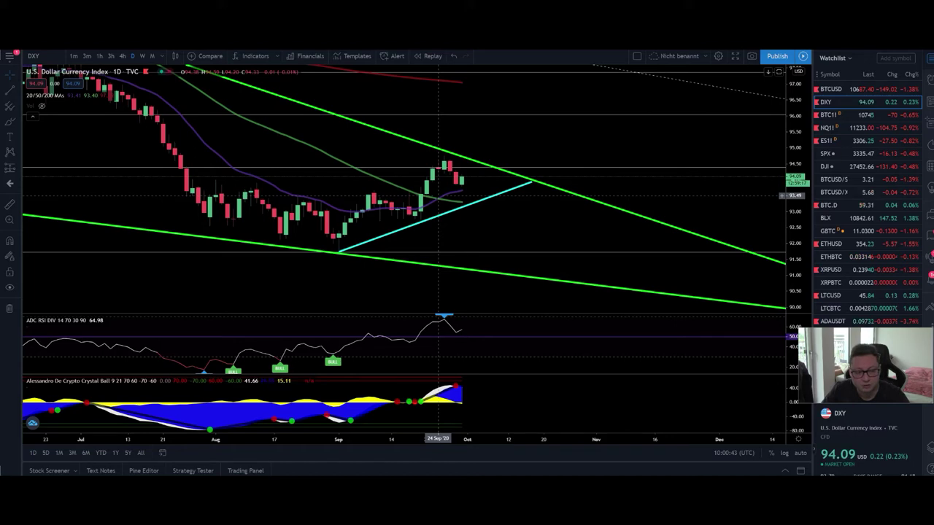
Open the BTCUSD chart at the weekly interval and frame the candles from spring 2020 onward with their trendlines
key(Up)
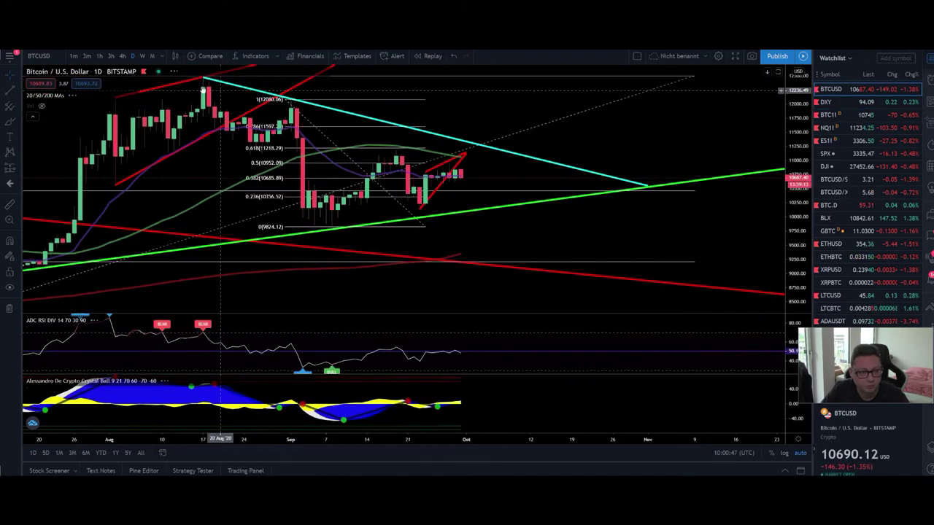
click(139, 58)
scroll(298, 176, up, 5)
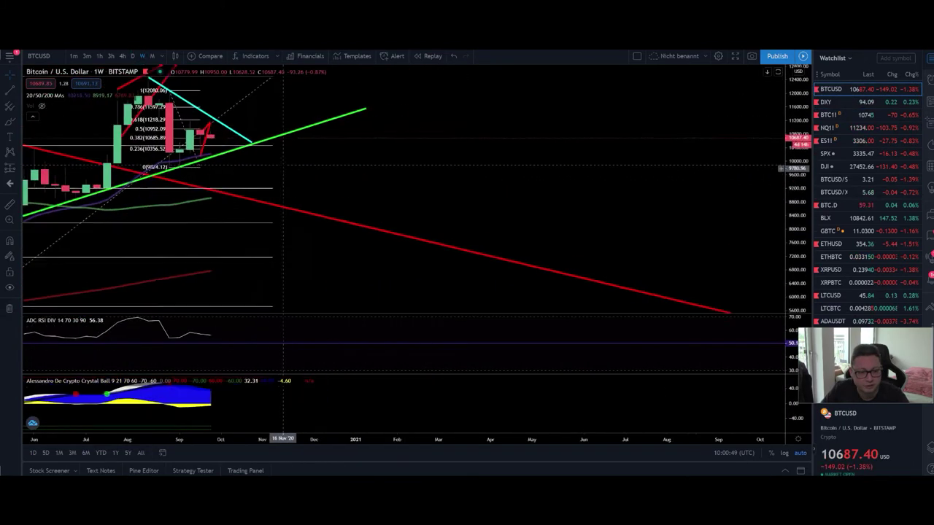
drag(197, 175, 666, 171)
drag(794, 170, 744, 211)
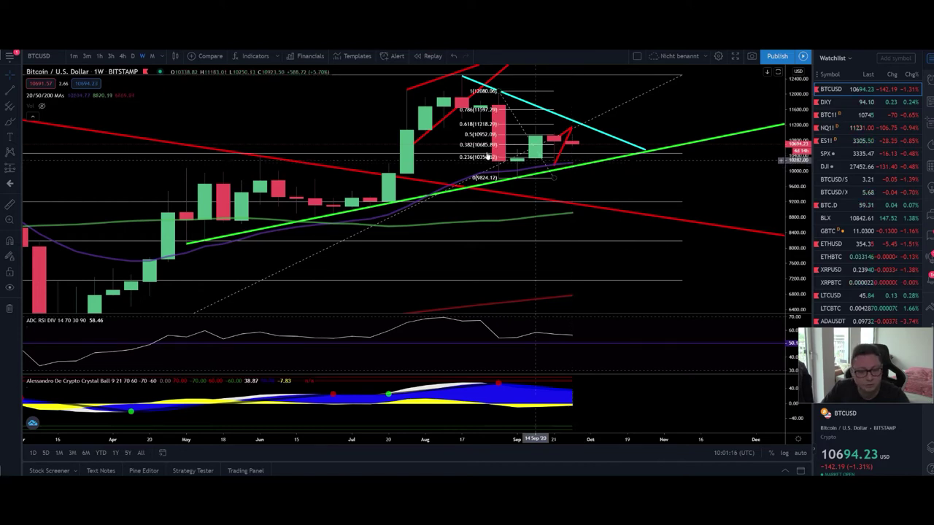
Switch to Bybit, set the BTCUSD Perpetual chart to the weekly interval and inspect the latest candles against the upper Bollinger Band
key(alt+Tab)
click(85, 113)
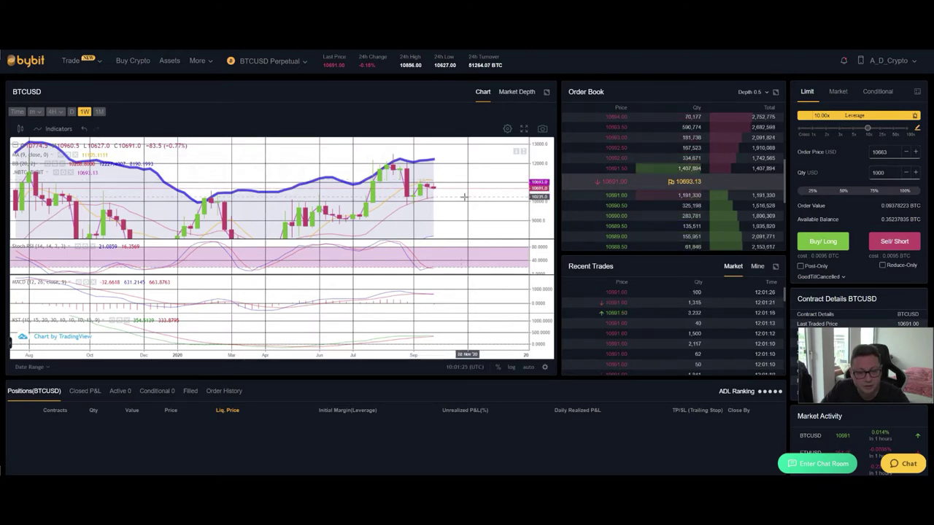
scroll(458, 196, left, 3)
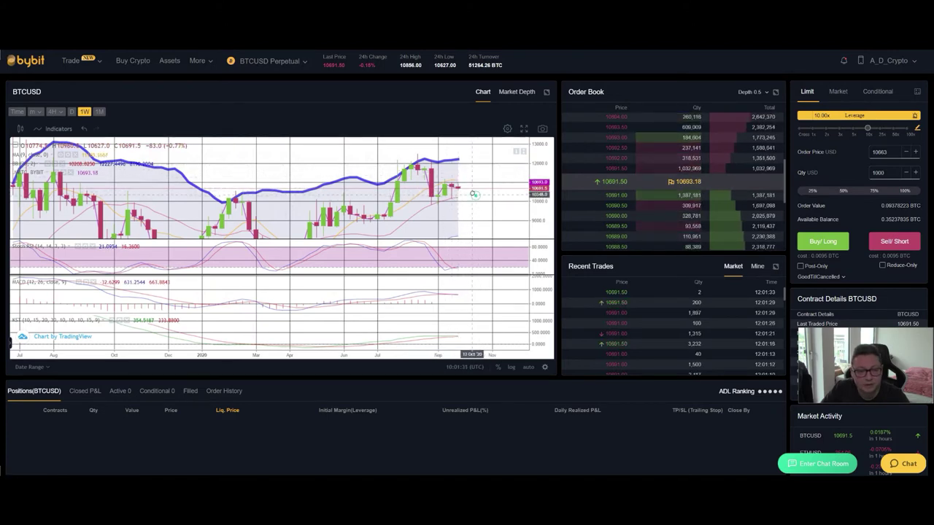
scroll(460, 188, right, 1)
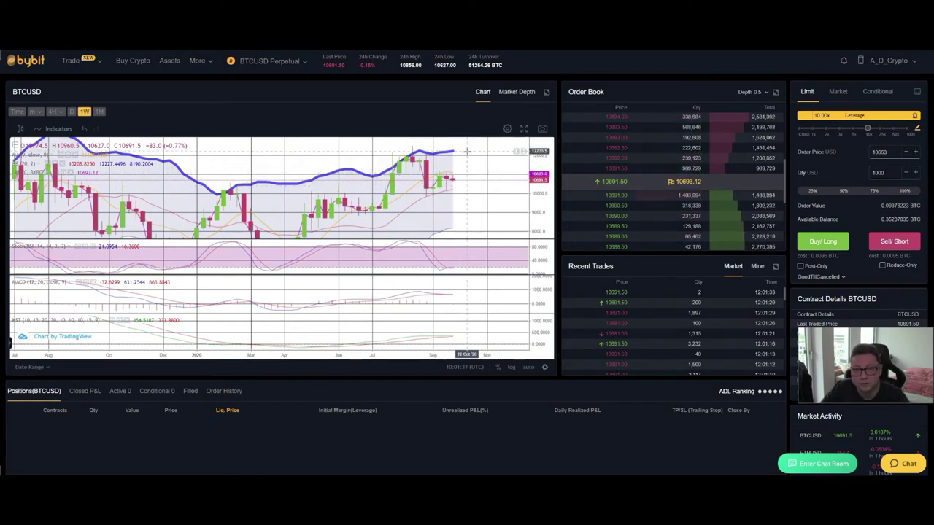
drag(484, 202, 469, 175)
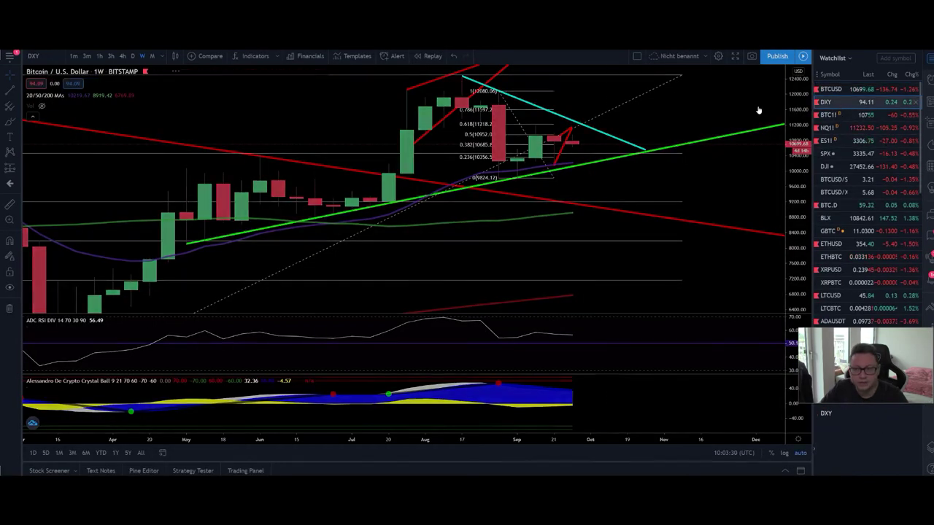
Open the weekly DXY chart in TradingView and frame the whole falling green wedge from its March high to its apex
click(902, 102)
scroll(520, 286, down, 5)
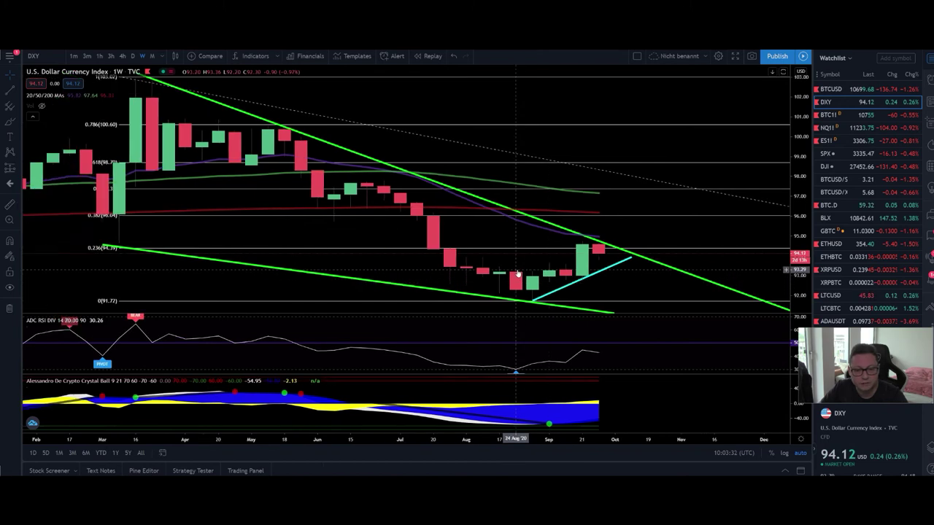
drag(621, 217, 605, 220)
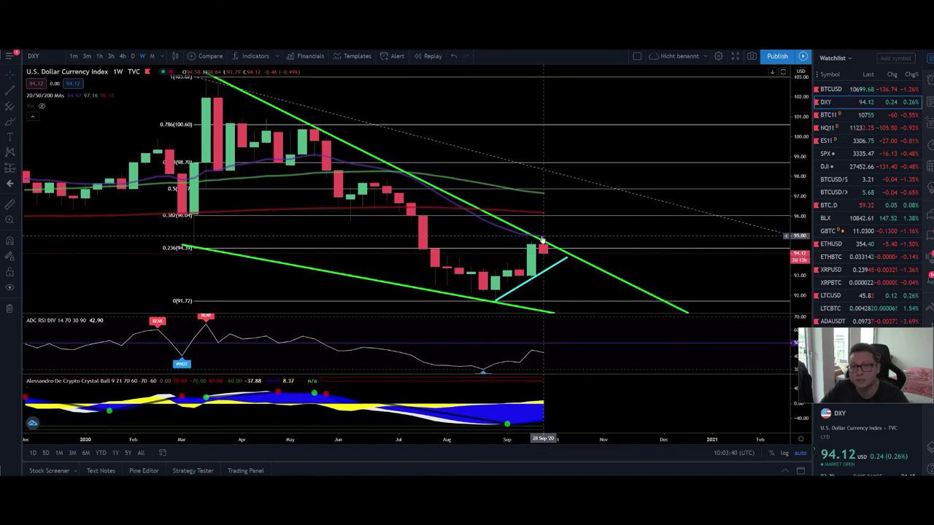
scroll(541, 239, down, 3)
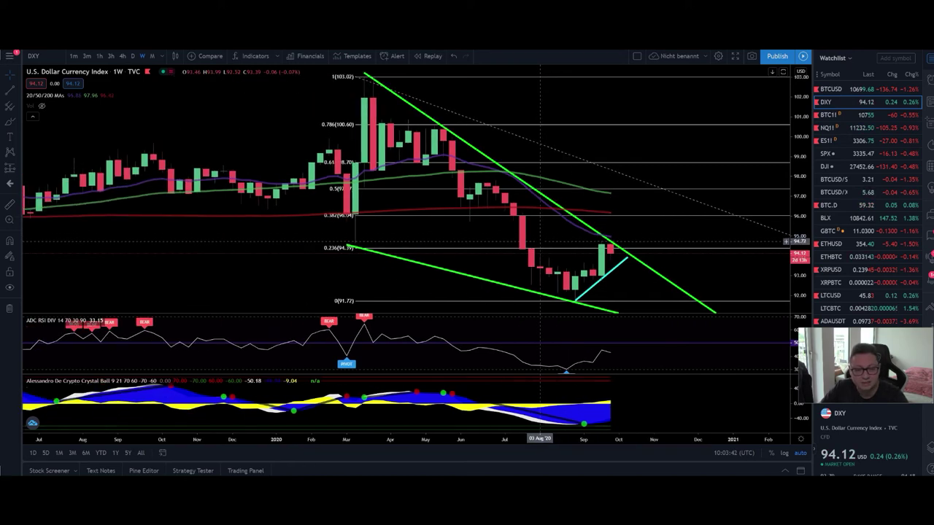
drag(751, 235, 694, 236)
drag(800, 190, 702, 260)
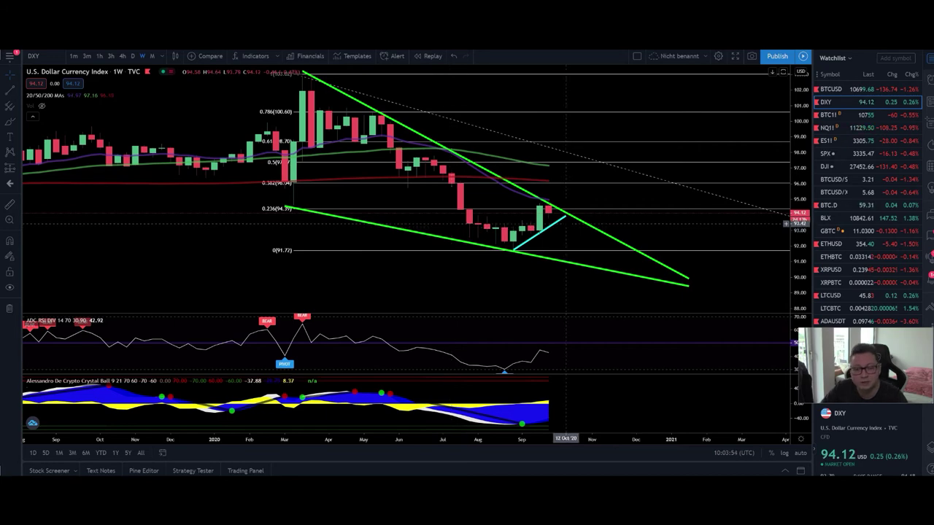
Return to BTCUSD, set the chart to the monthly interval and stretch the price scale around the 2018 to 2020 candles
scroll(572, 233, down, 2)
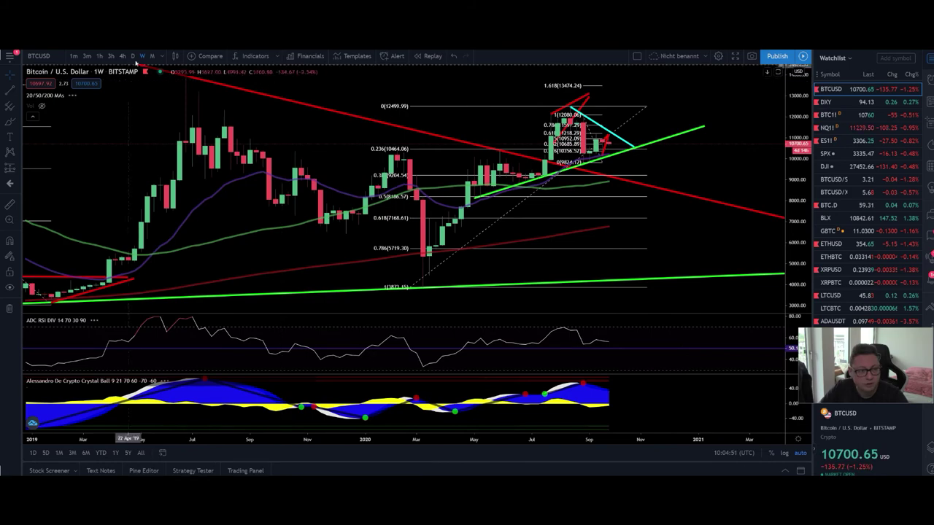
click(152, 55)
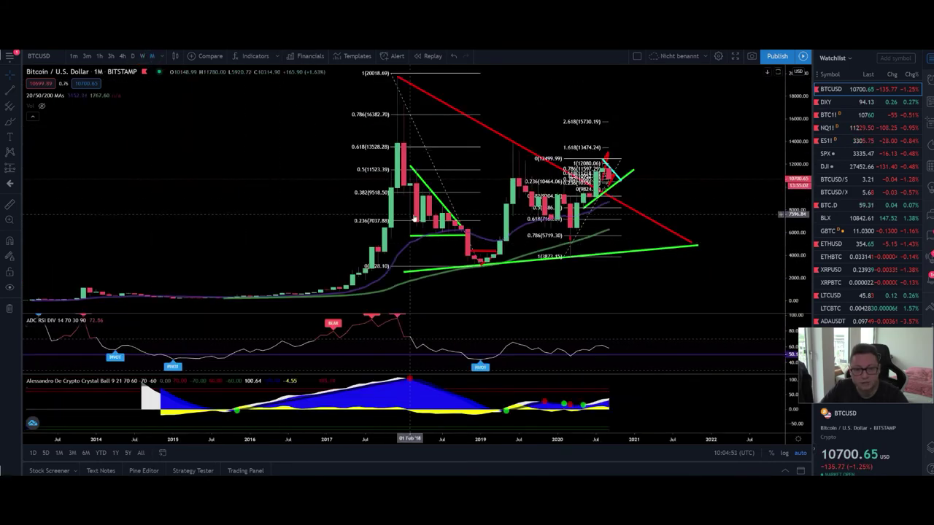
scroll(413, 218, up, 5)
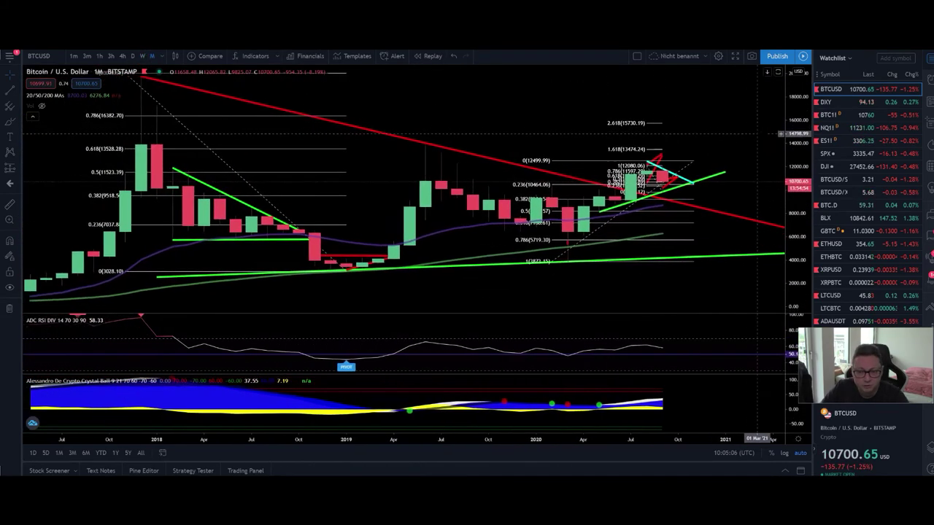
drag(795, 146, 796, 189)
drag(679, 175, 674, 129)
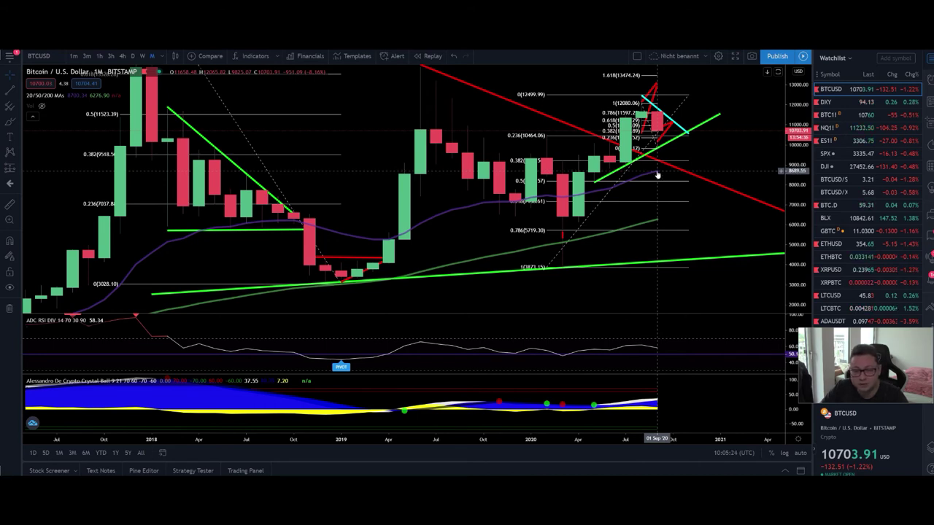
Examine the monthly BTCUSD chart against the red descending line, the green rising supports, the Fibonacci levels and the moving averages
scroll(656, 175, down, 3)
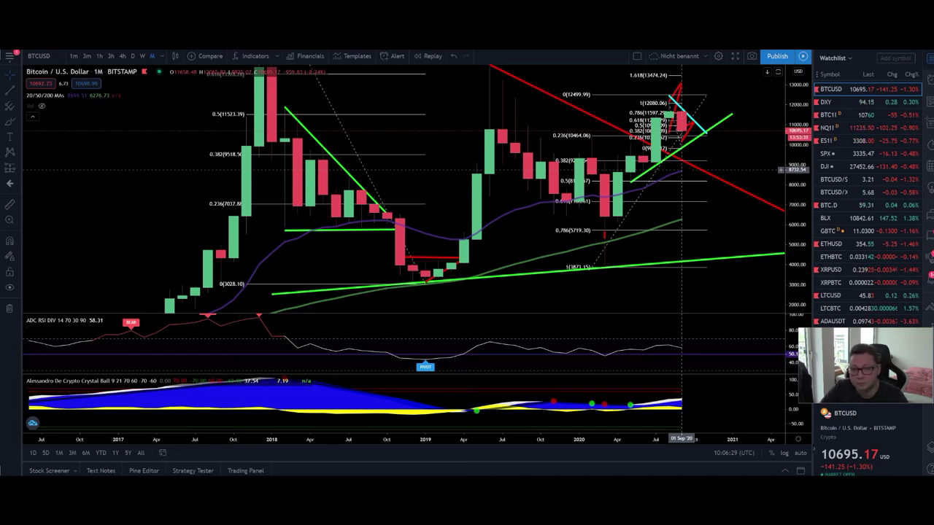
drag(728, 153, 671, 175)
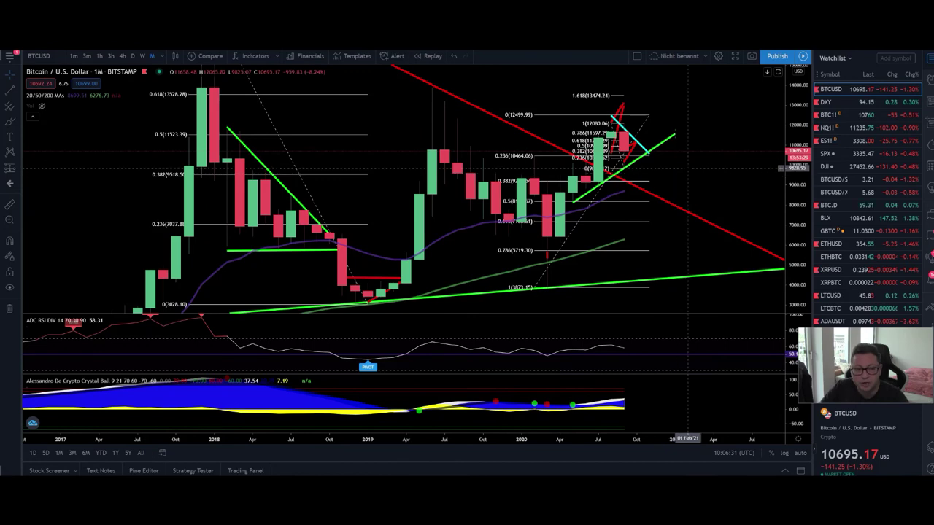
scroll(688, 167, down, 3)
drag(785, 121, 709, 175)
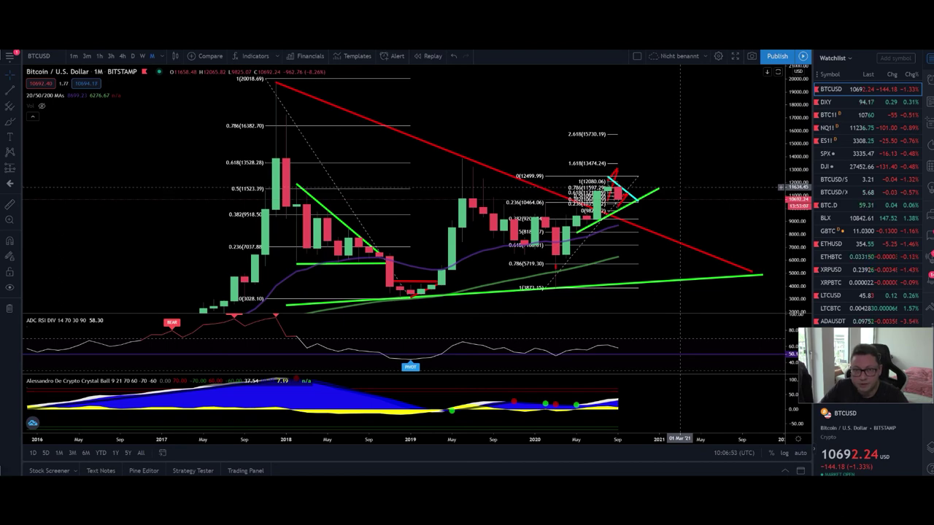
scroll(681, 189, up, 4)
drag(691, 176, 745, 176)
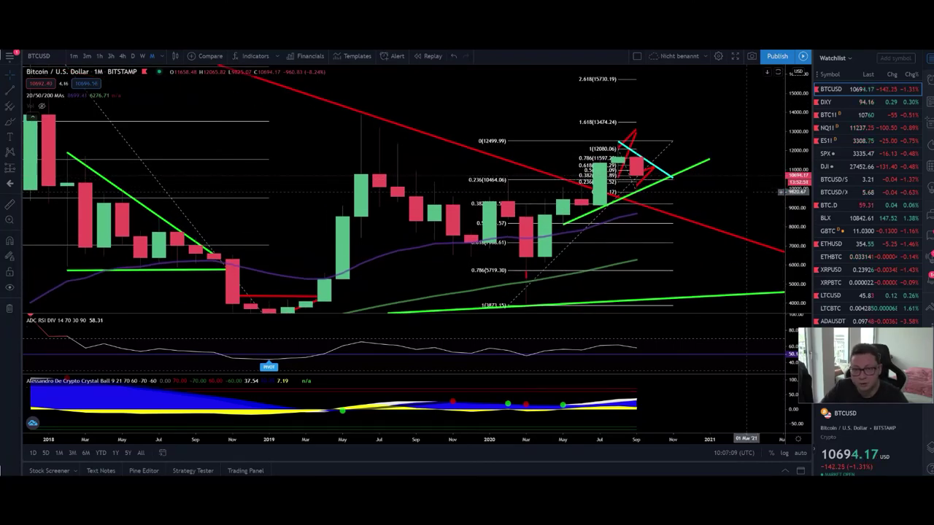
drag(744, 196, 728, 194)
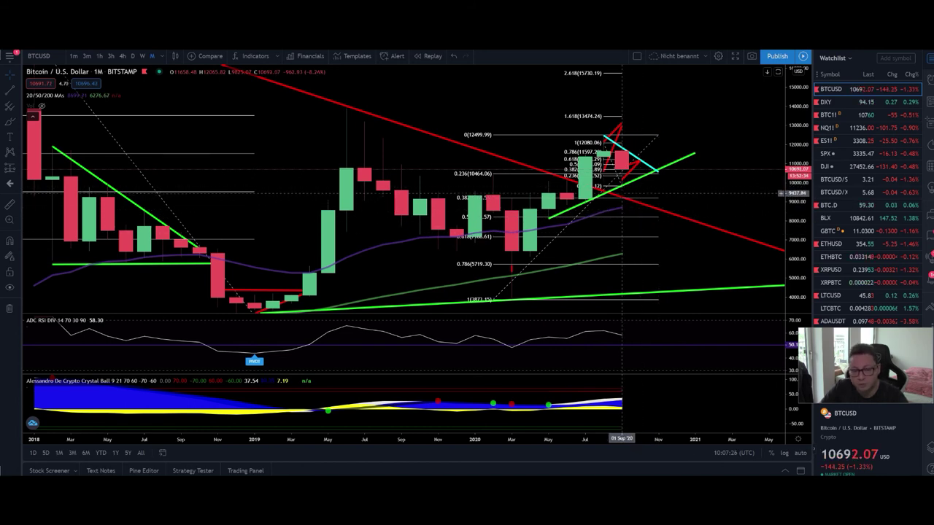
drag(733, 117, 688, 128)
scroll(688, 138, down, 3)
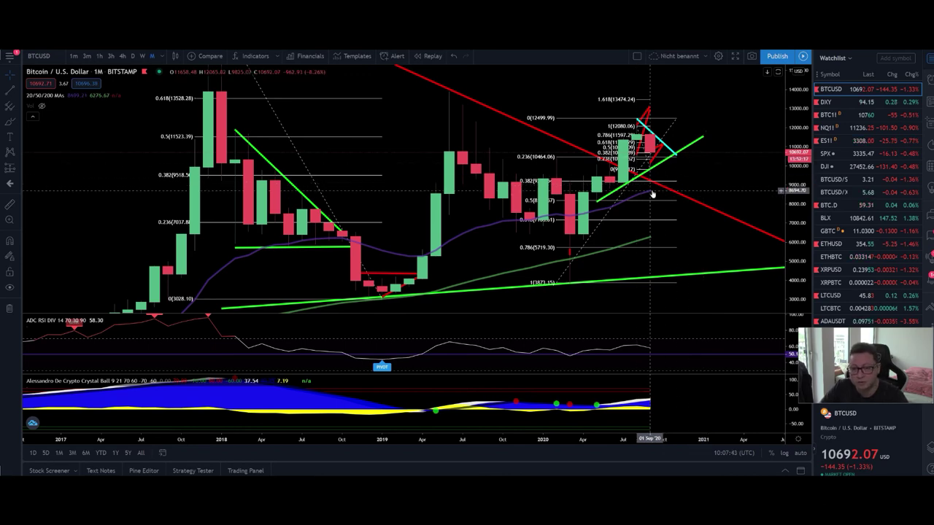
Switch to the YouTube video page and highlight the exchange sign-up bonus list in the description
key(ctrl+Tab)
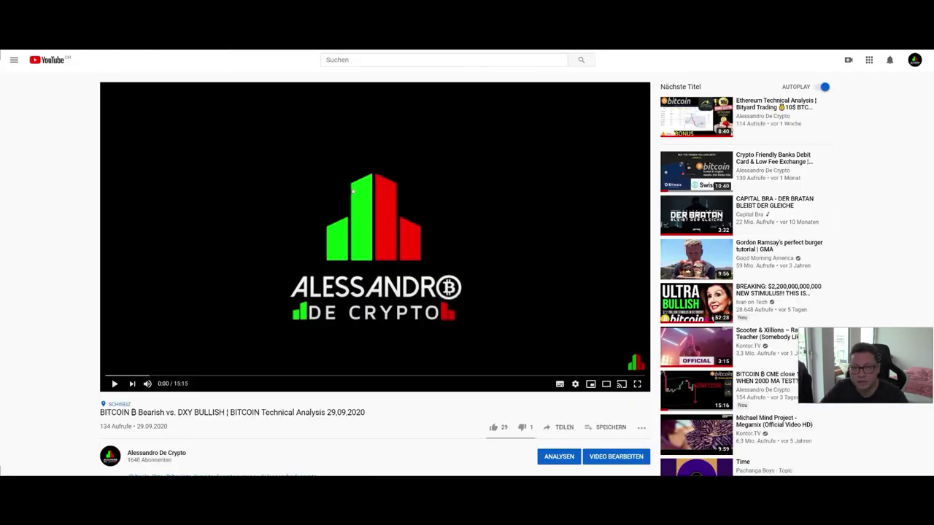
scroll(352, 192, down, 5)
drag(129, 211, 356, 290)
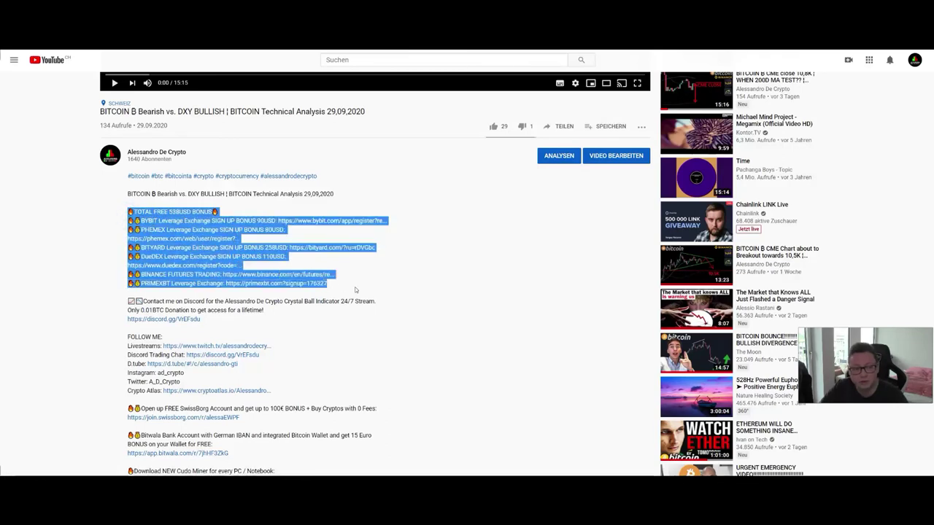
click(356, 290)
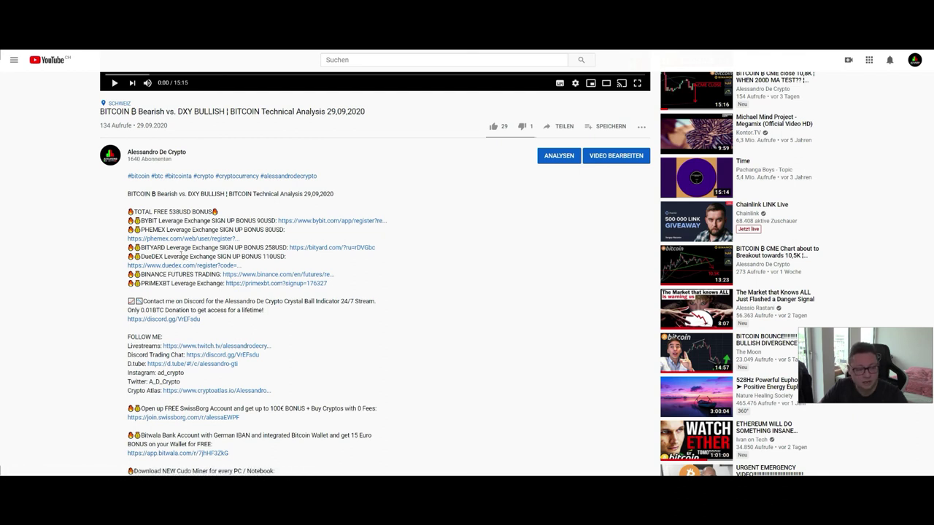
Highlight the Discord Trading Chat and Livestreams entries in the video description and look through the remaining affiliate links
scroll(176, 250, down, 2)
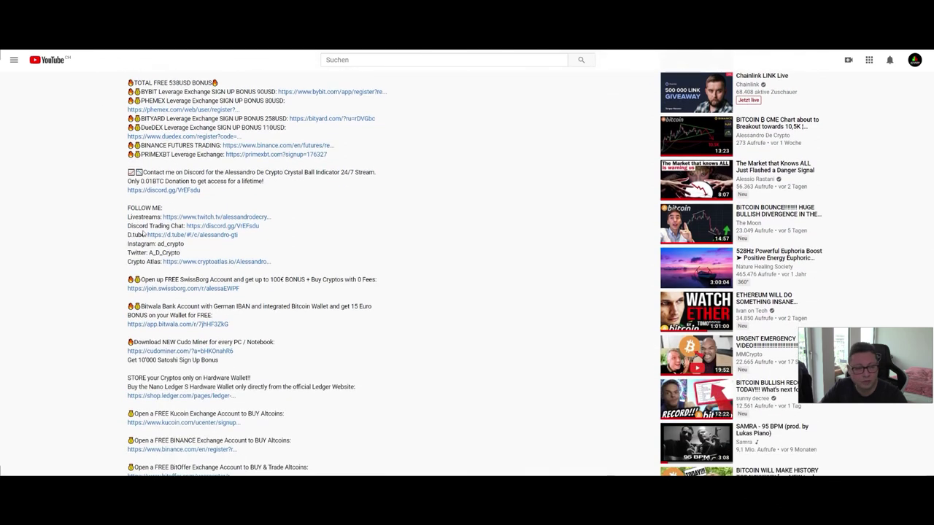
triple_click(144, 226)
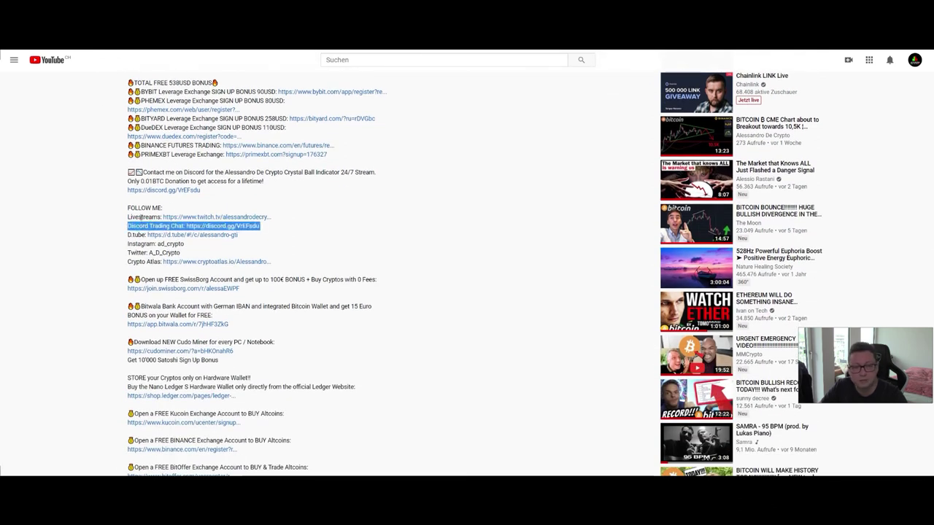
double_click(144, 217)
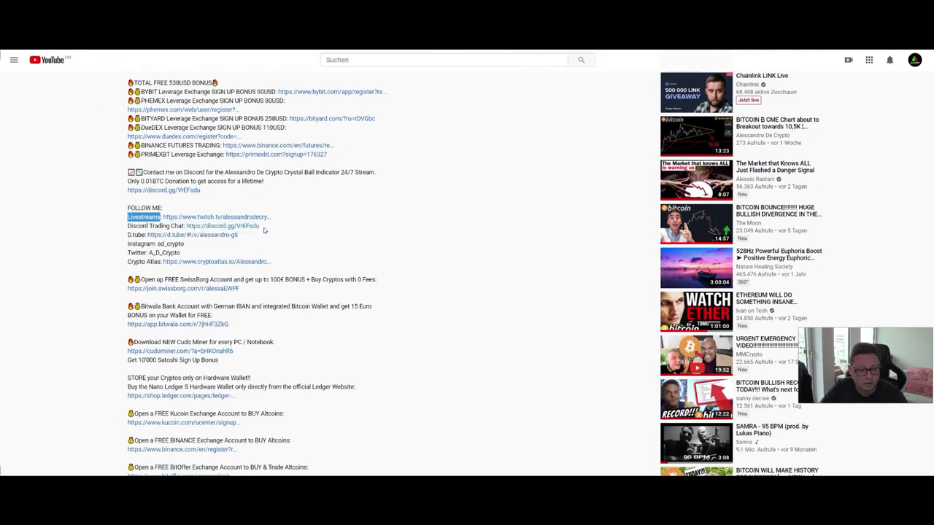
scroll(267, 238, down, 3)
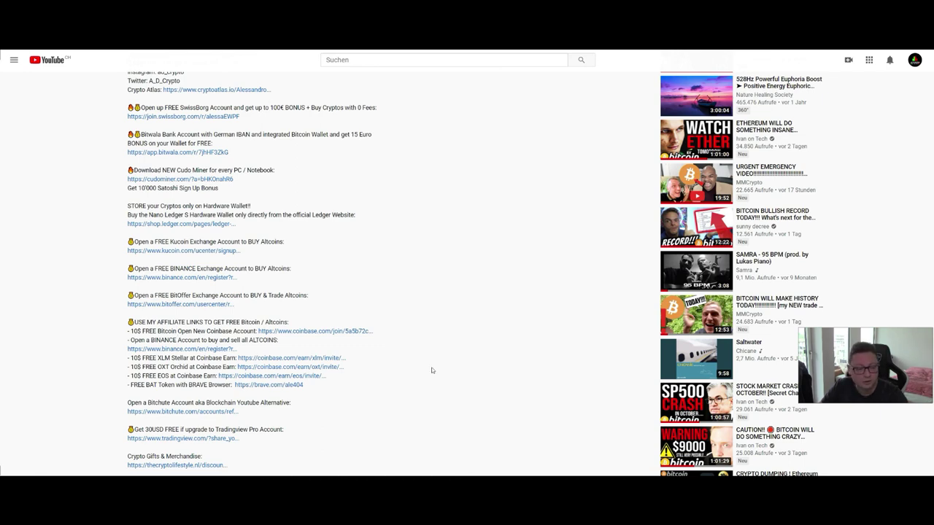
scroll(431, 370, up, 8)
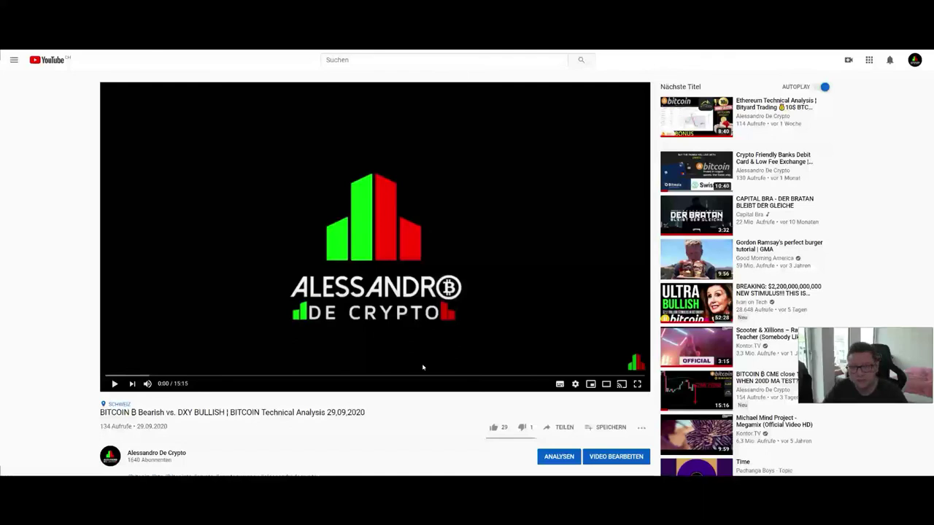